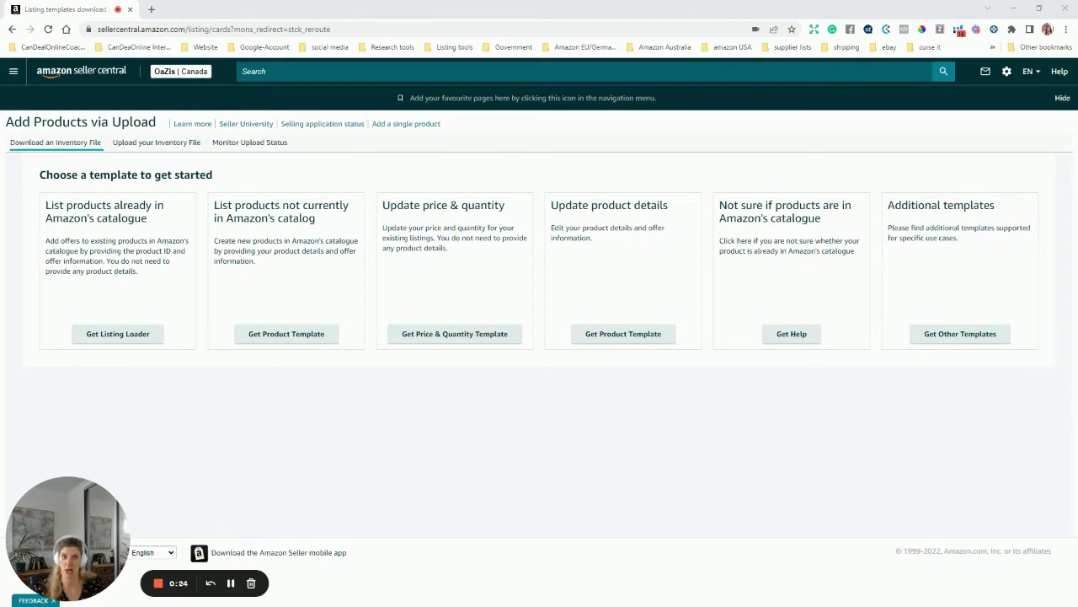
click(14, 75)
mouse_move(31, 101)
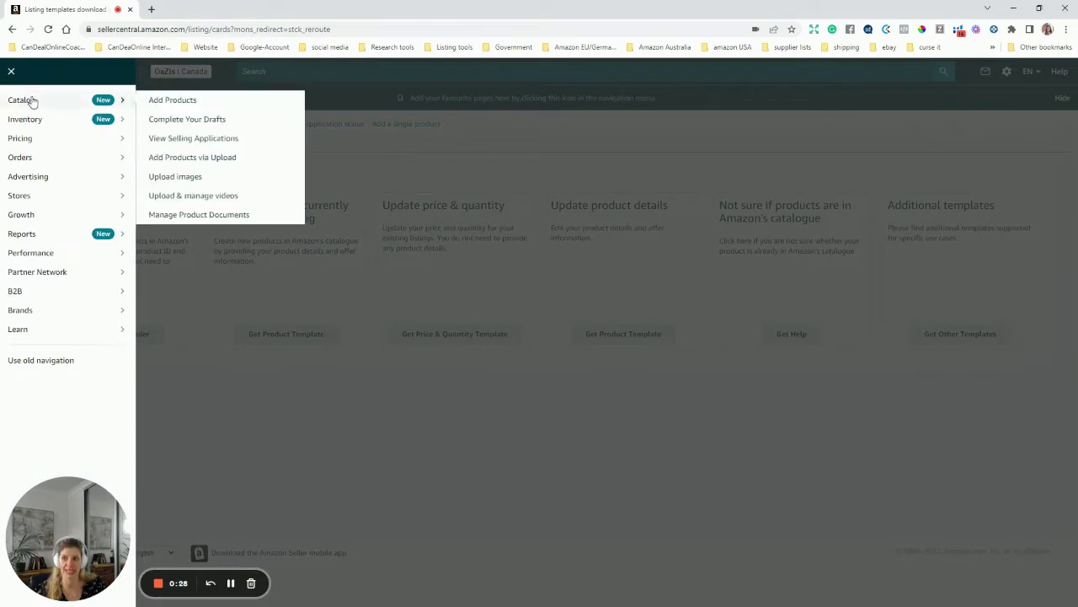
mouse_move(46, 123)
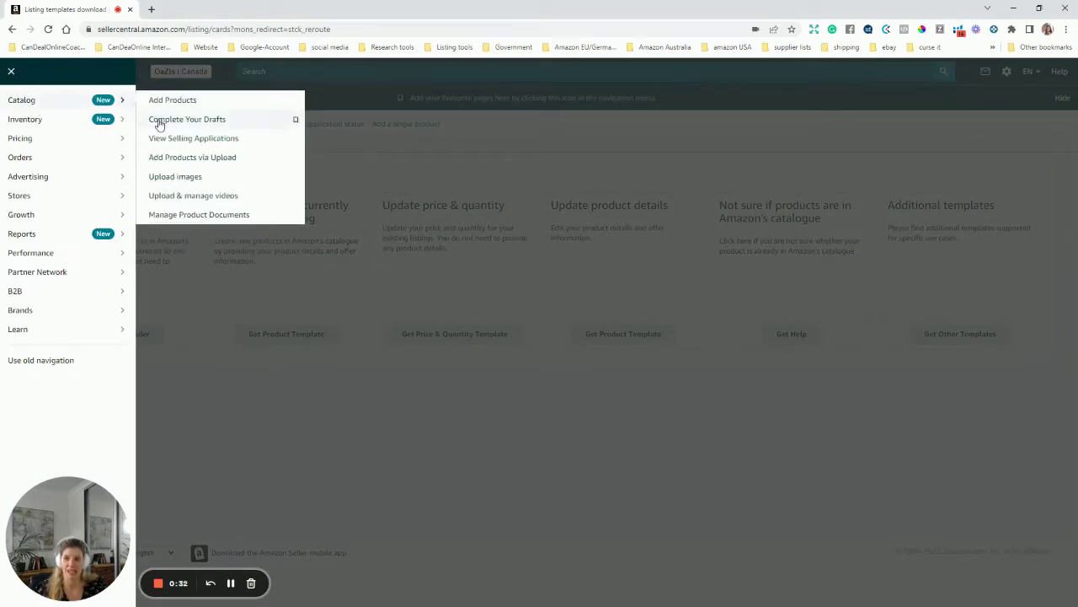
click(394, 176)
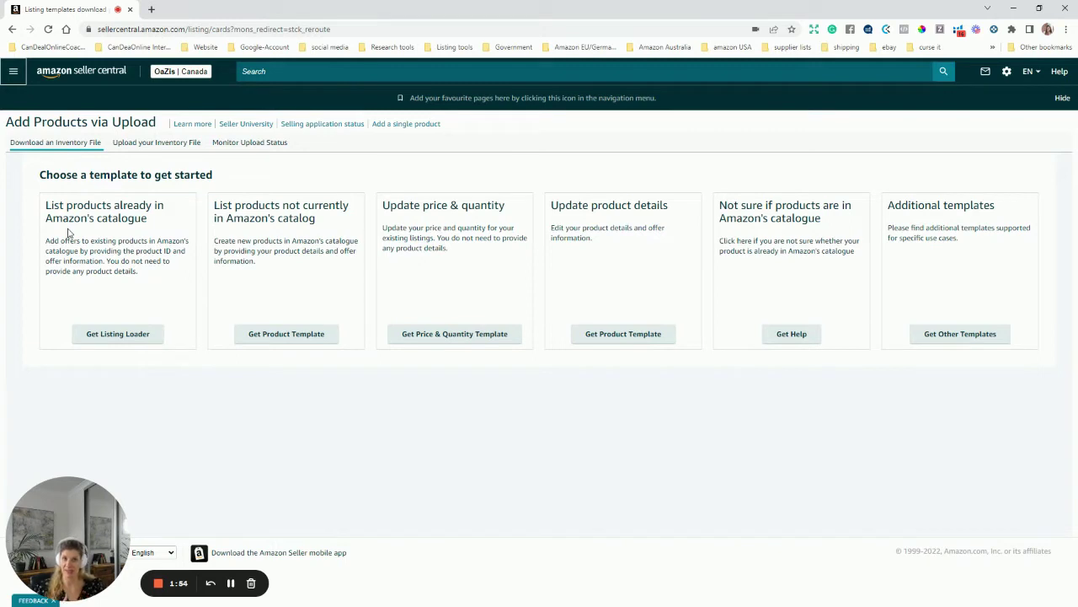
Step: Download the Listing Loader template for Amazon.com and open the file in Excel with editing enabled
click(132, 334)
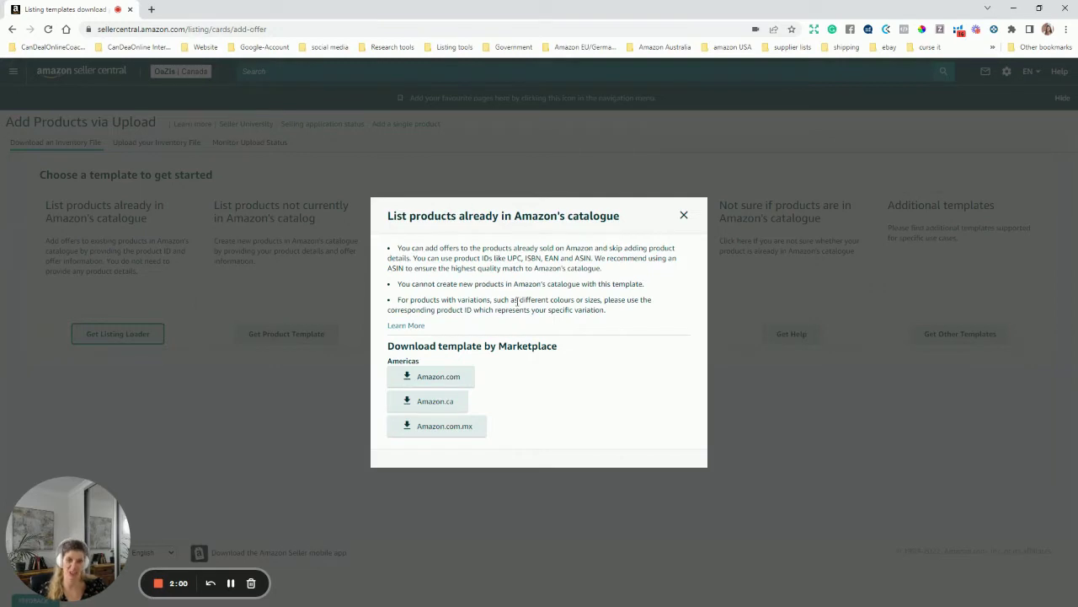
click(455, 384)
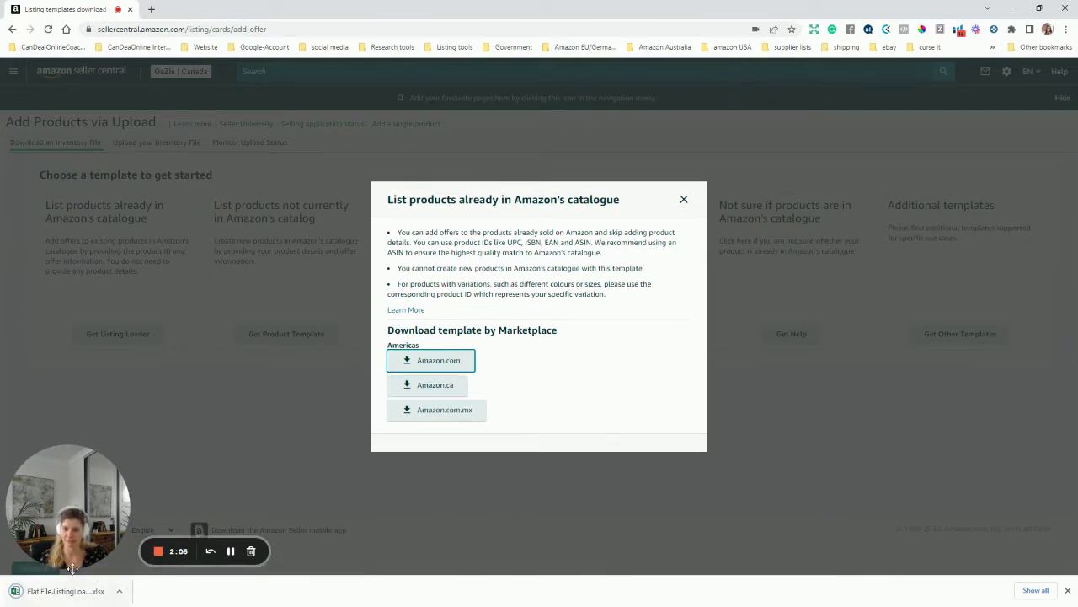
click(59, 594)
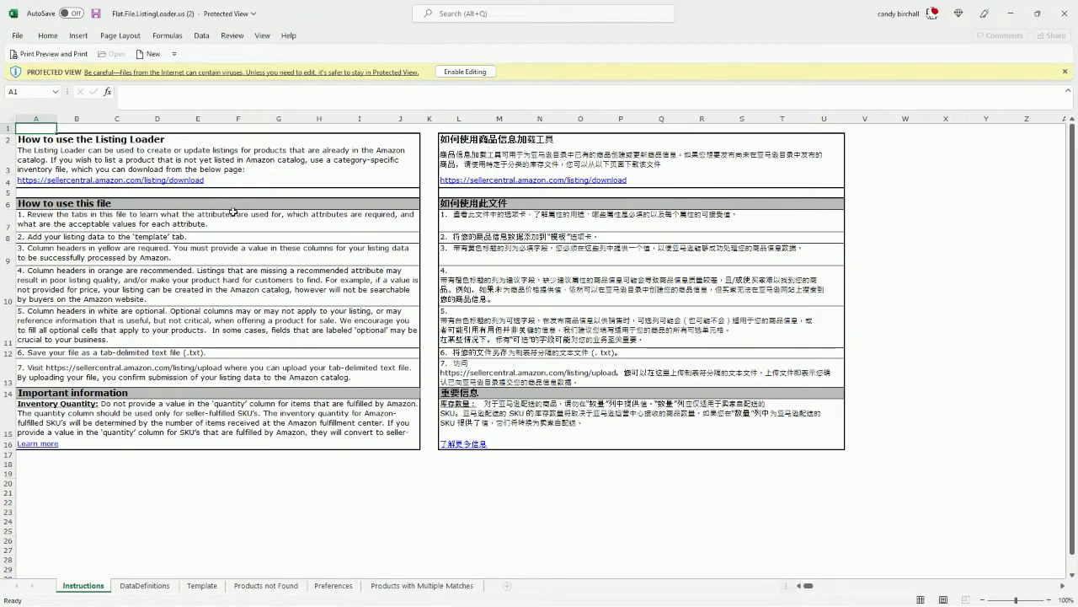
click(471, 73)
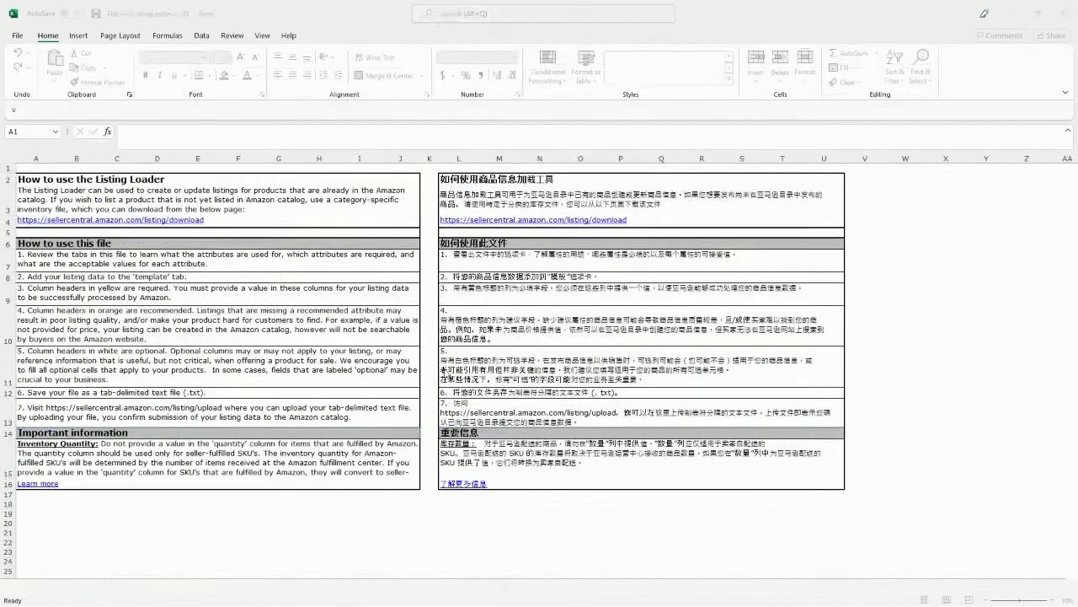
Step: Review the field definitions, accepted values, examples and requirement levels on the DataDefinitions sheet
click(168, 587)
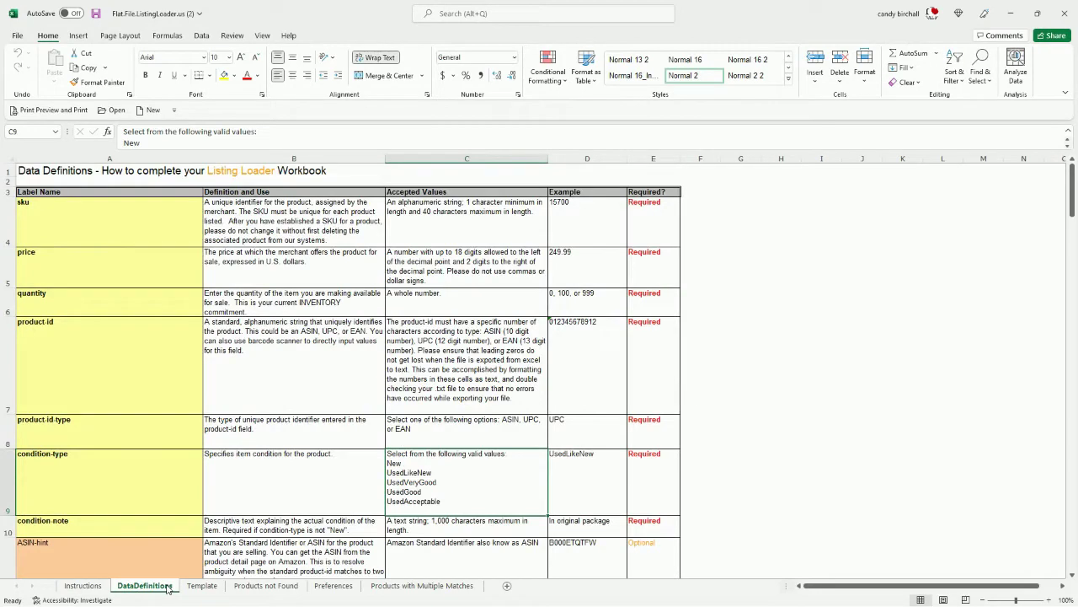
scroll(622, 433, down, 4)
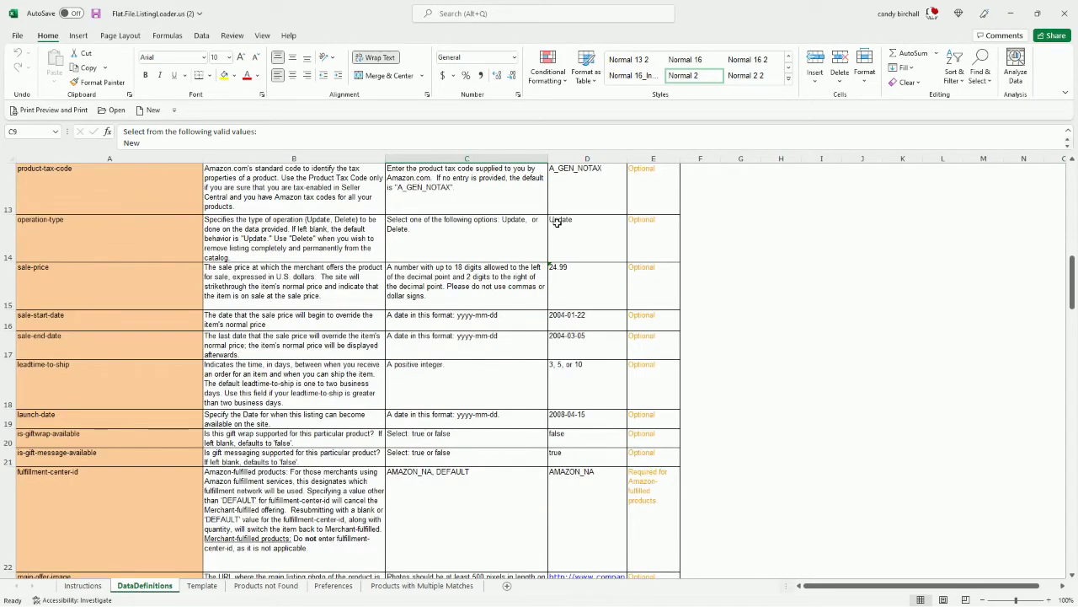
scroll(582, 279, up, 3)
scroll(581, 279, down, 2)
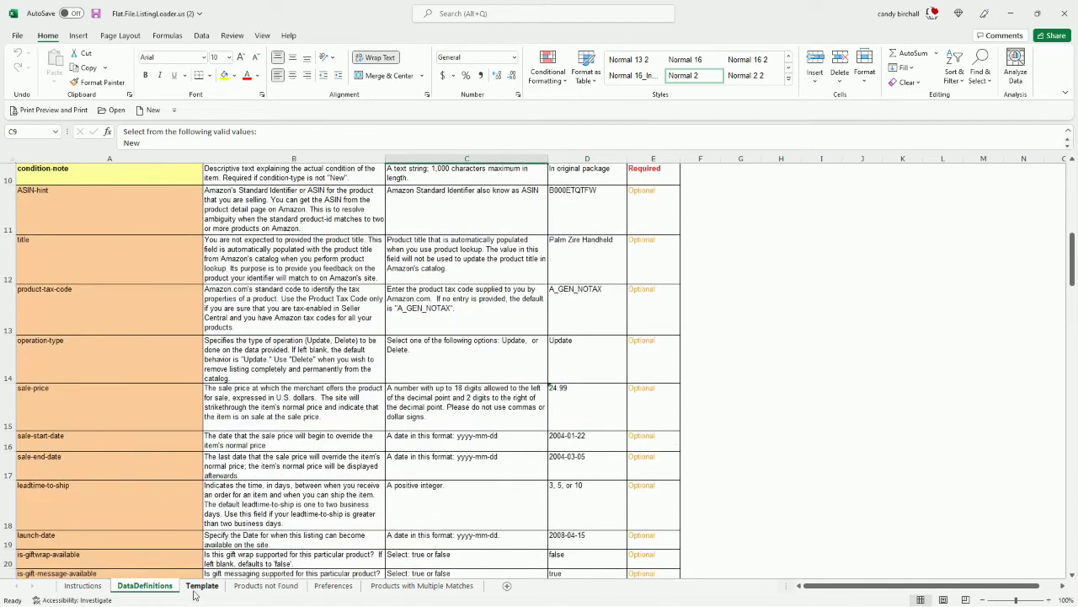
Step: Enter the SKU "WB- 400ml-blue with straw" in cell A4 of the Template sheet
click(201, 587)
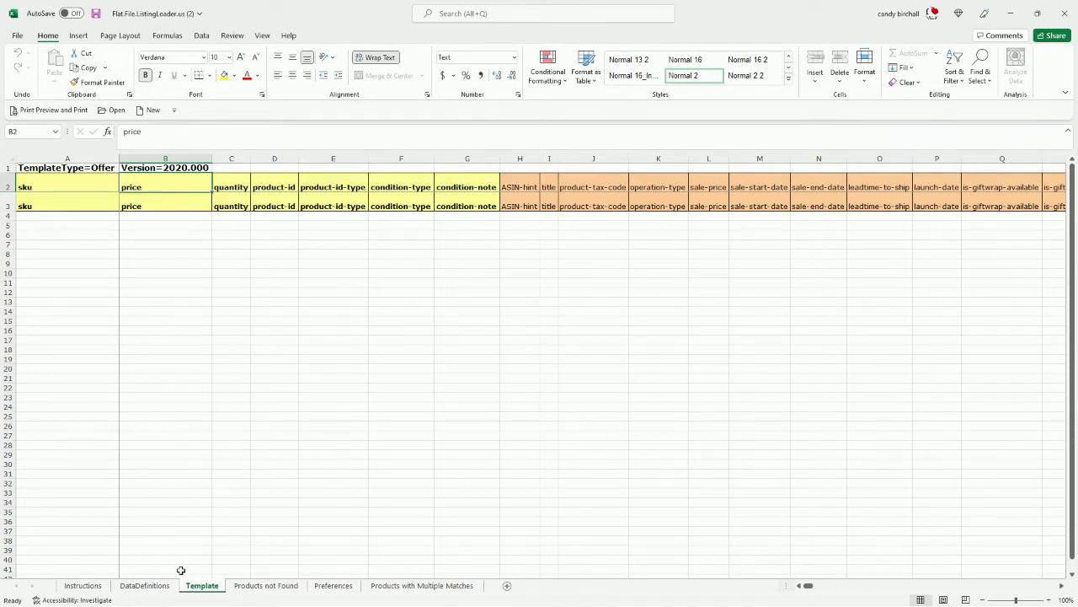
click(60, 216)
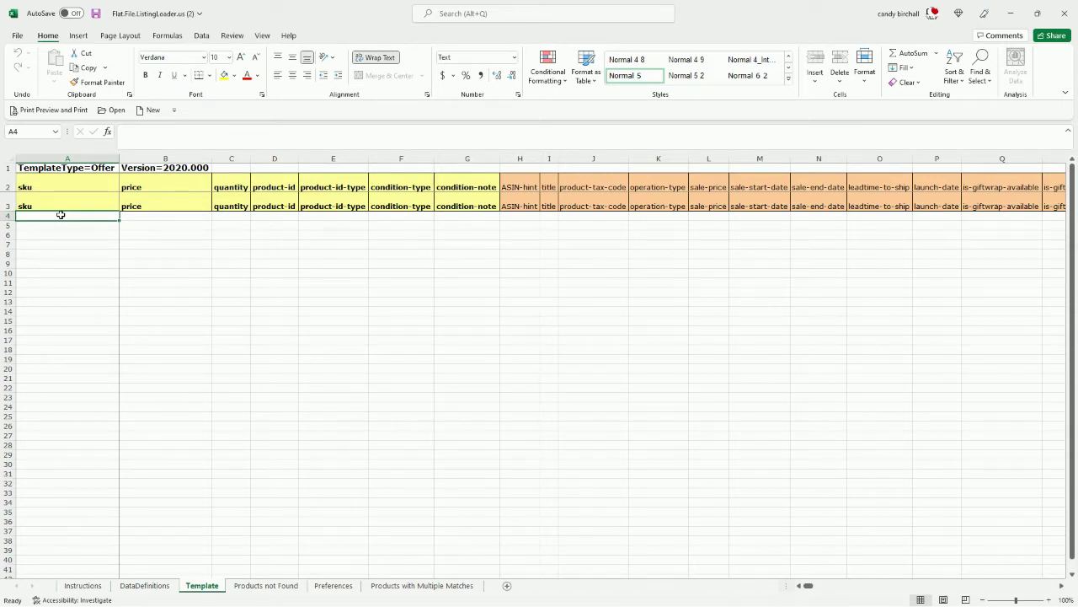
text(WB)
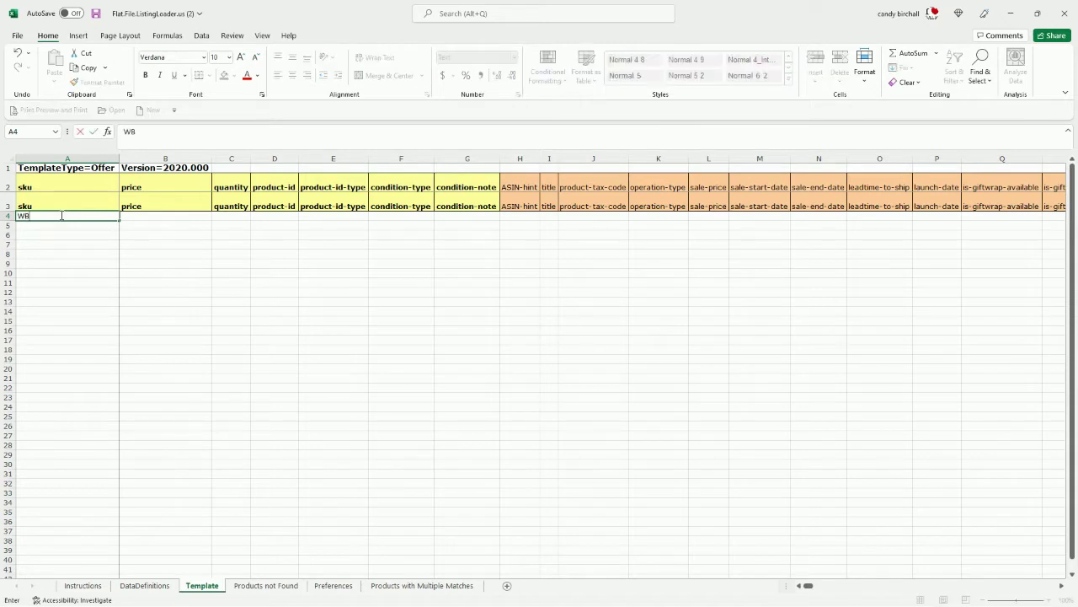
text(- 400ml-blue with str)
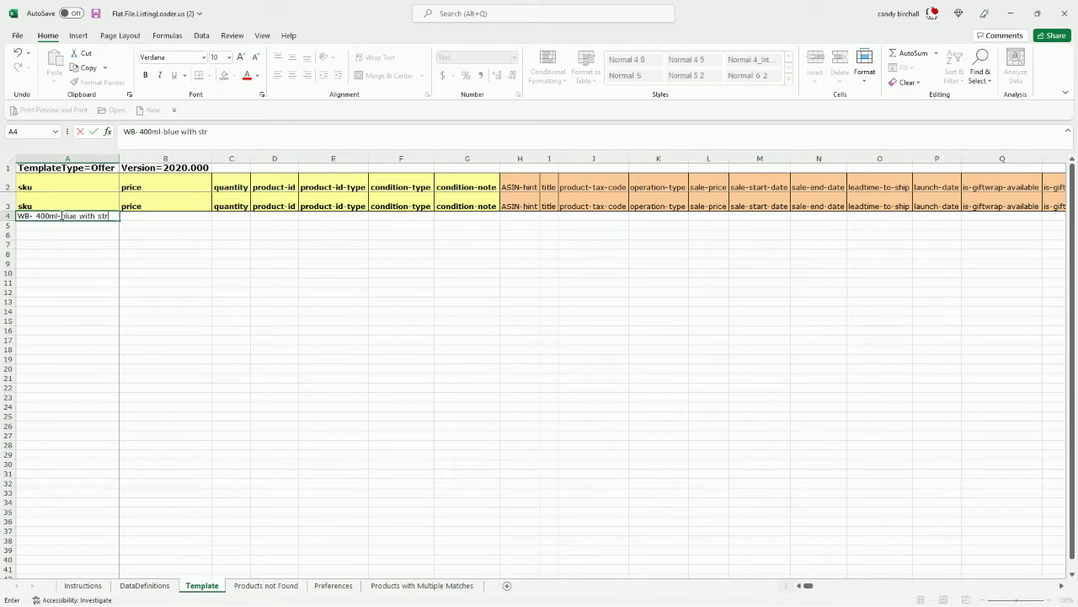
text(aw)
Step: Set the product's price to 12.99 and quantity to 1 in row 4, and select its empty product-id cell
click(163, 217)
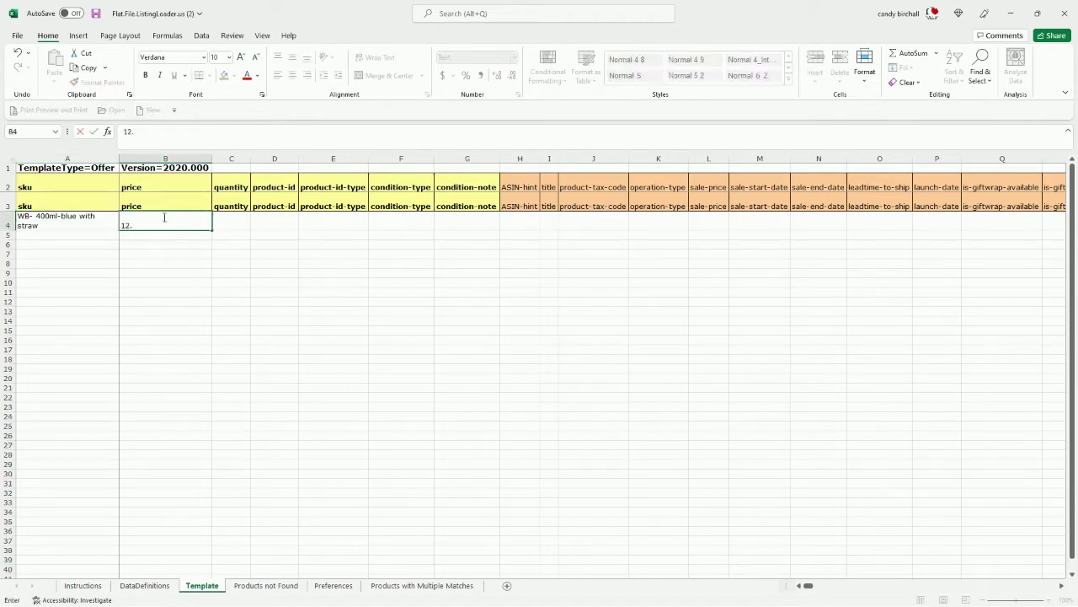
text(99)
key(Tab)
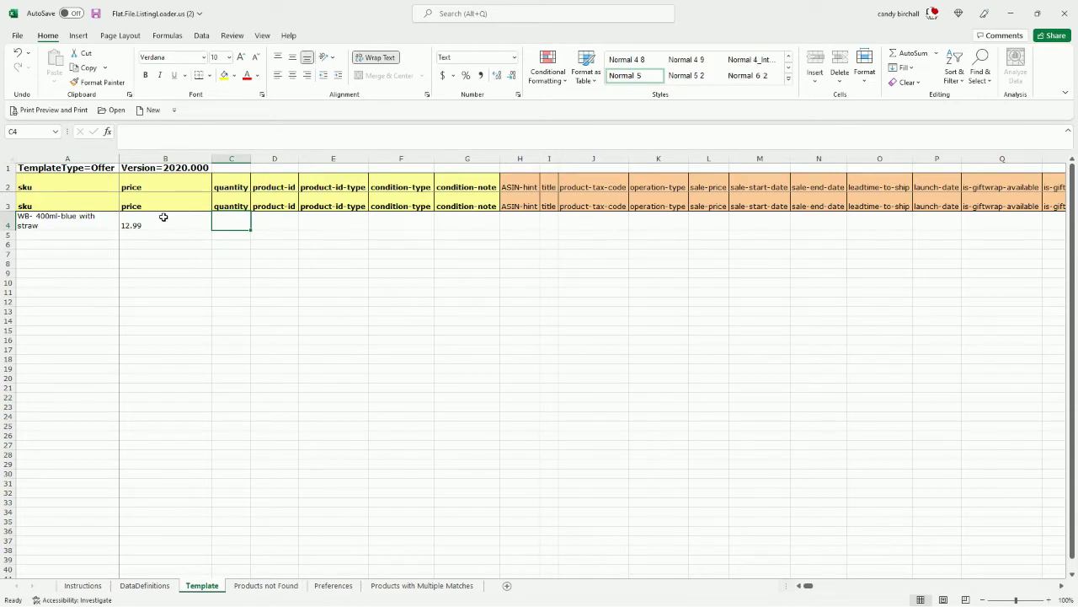
text(1)
key(Tab)
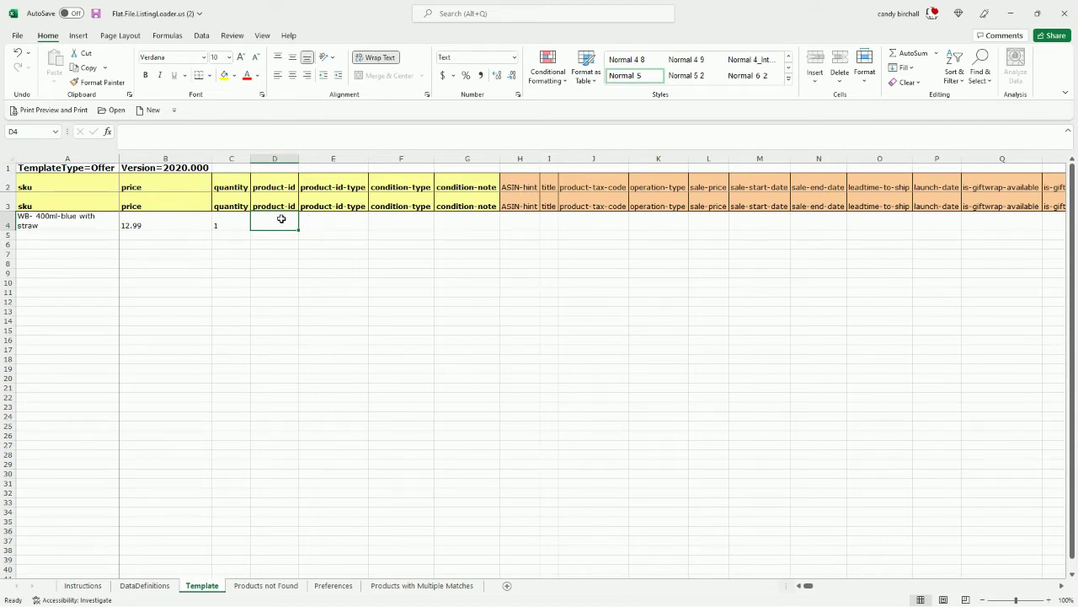
key(Tab)
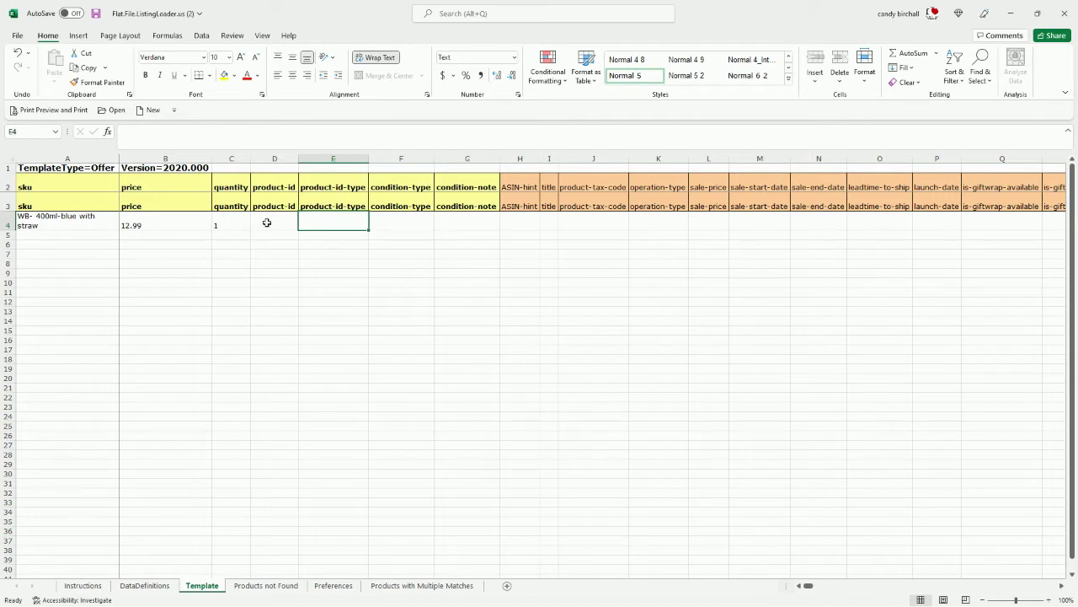
click(276, 221)
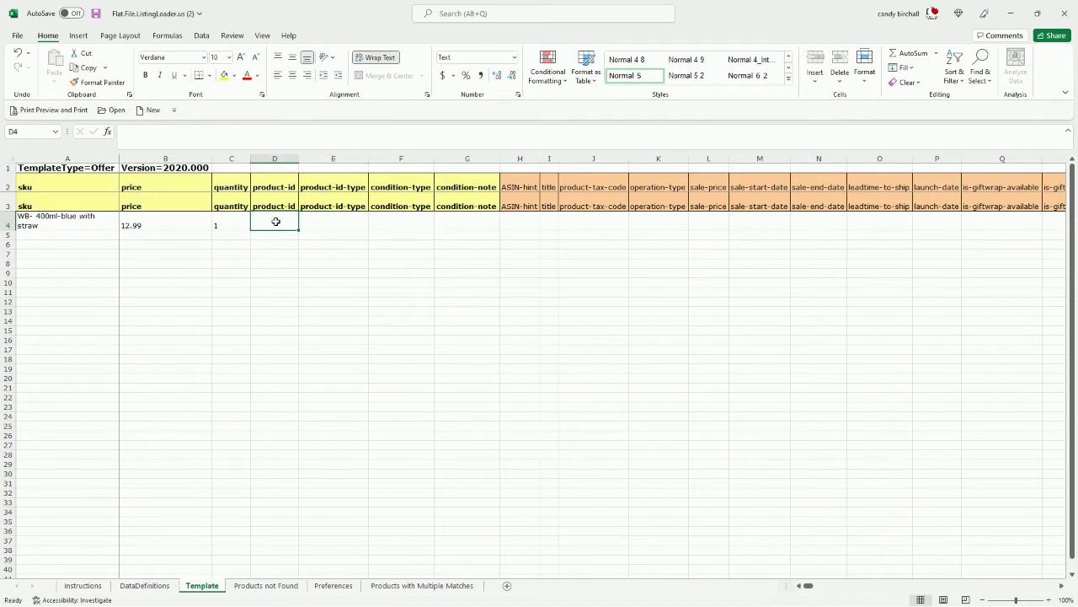
Step: Return to Seller Central in the browser and open the Amazon.com template generator for products not currently in Amazon's catalog
click(1014, 13)
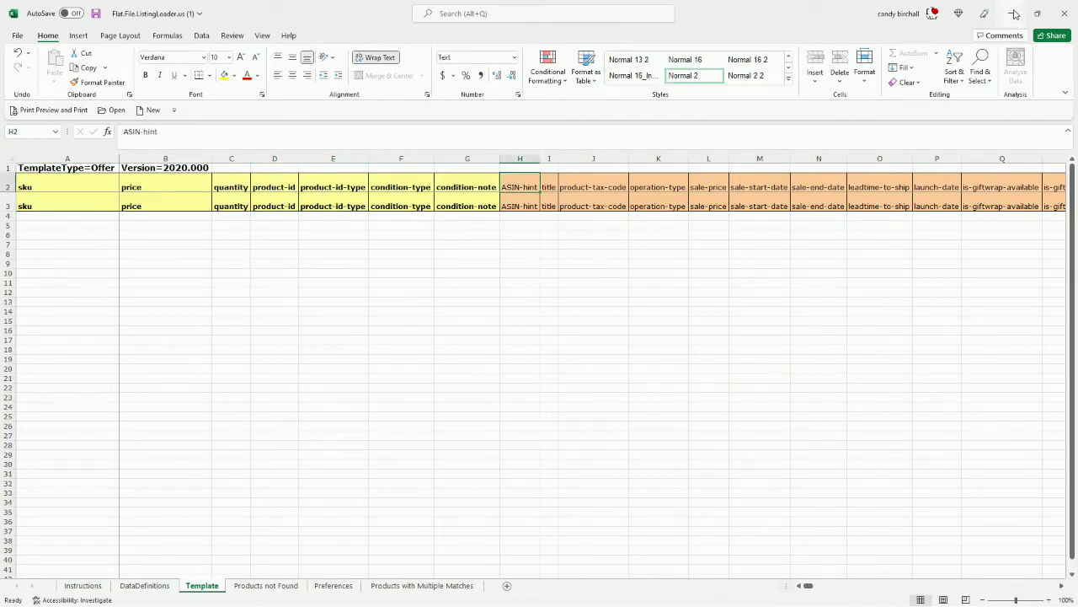
click(1014, 14)
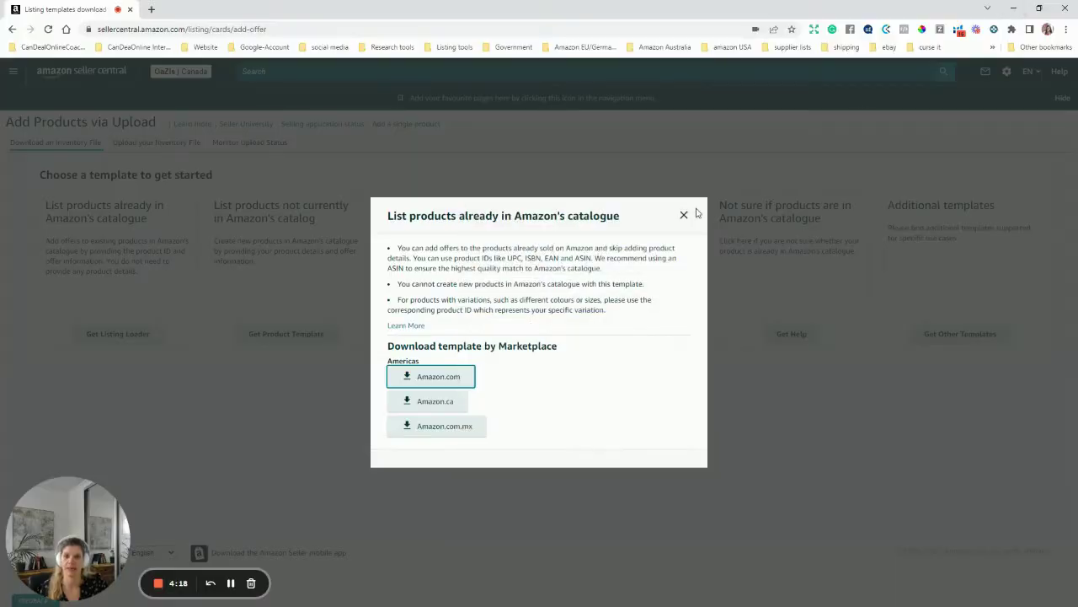
click(683, 218)
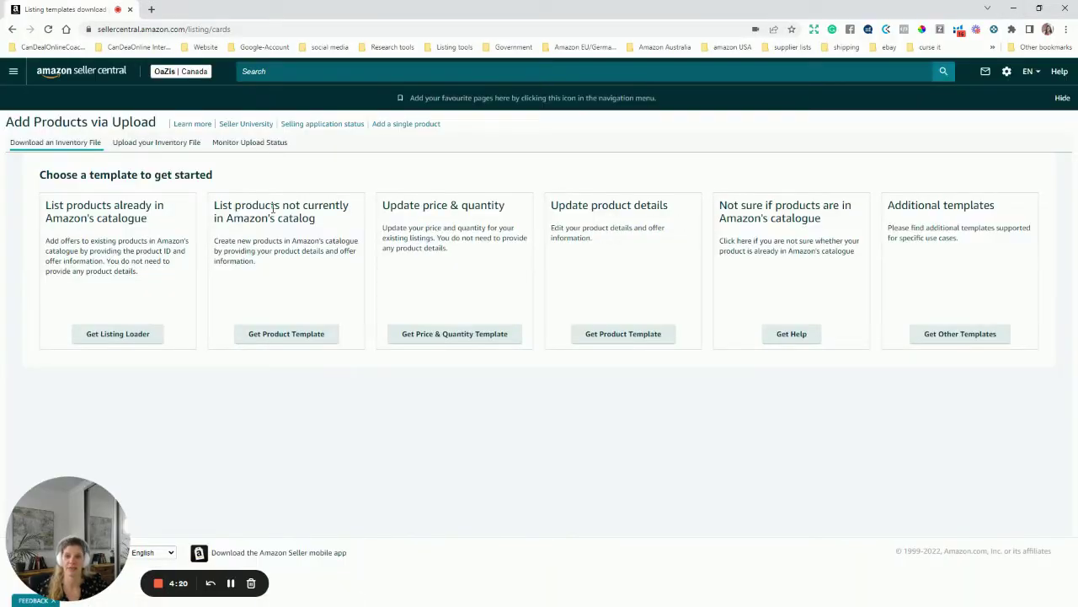
click(304, 336)
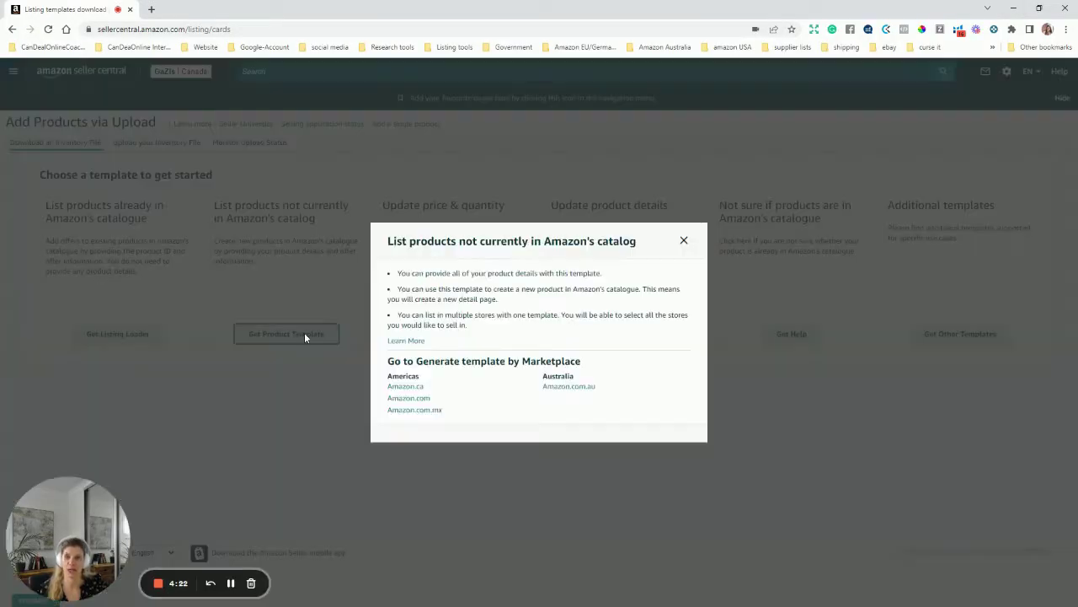
click(409, 397)
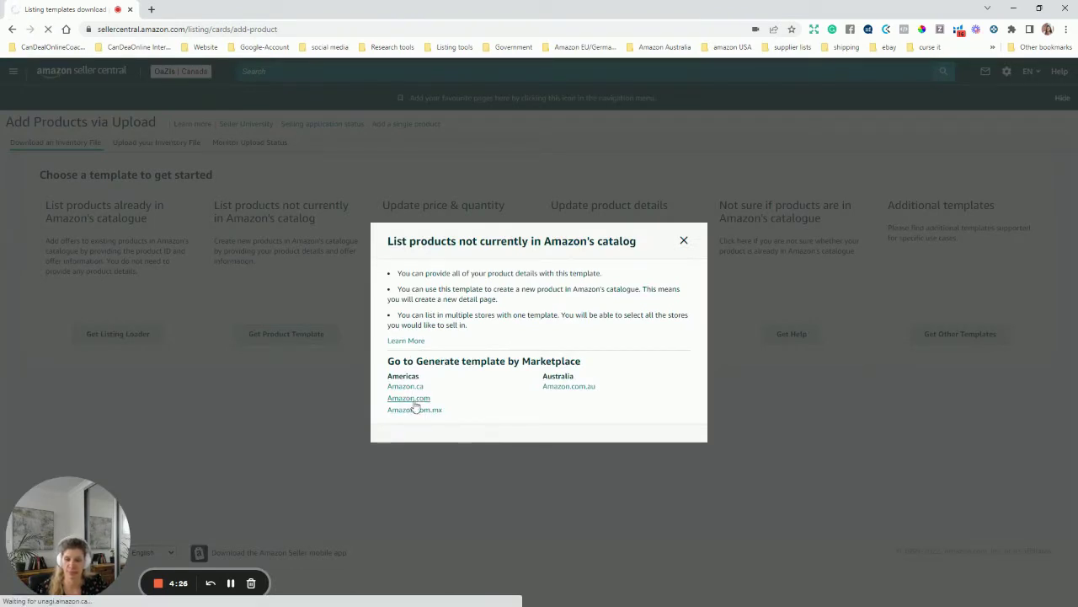
Step: Review the product type, marketplace and template type sections of the inventory file template generator
scroll(204, 96, down, 2)
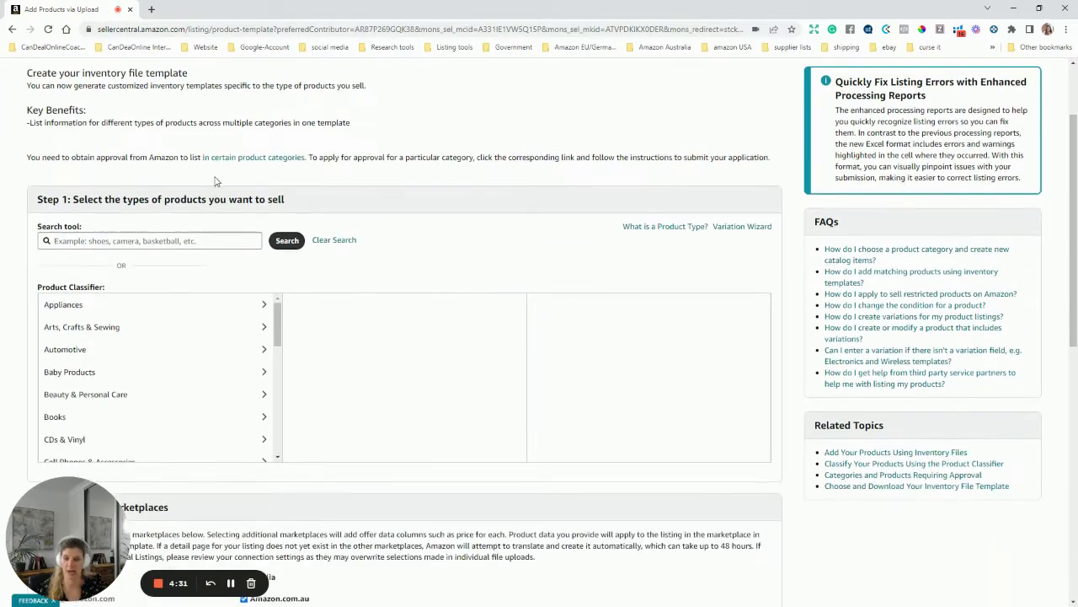
scroll(256, 158, down, 2)
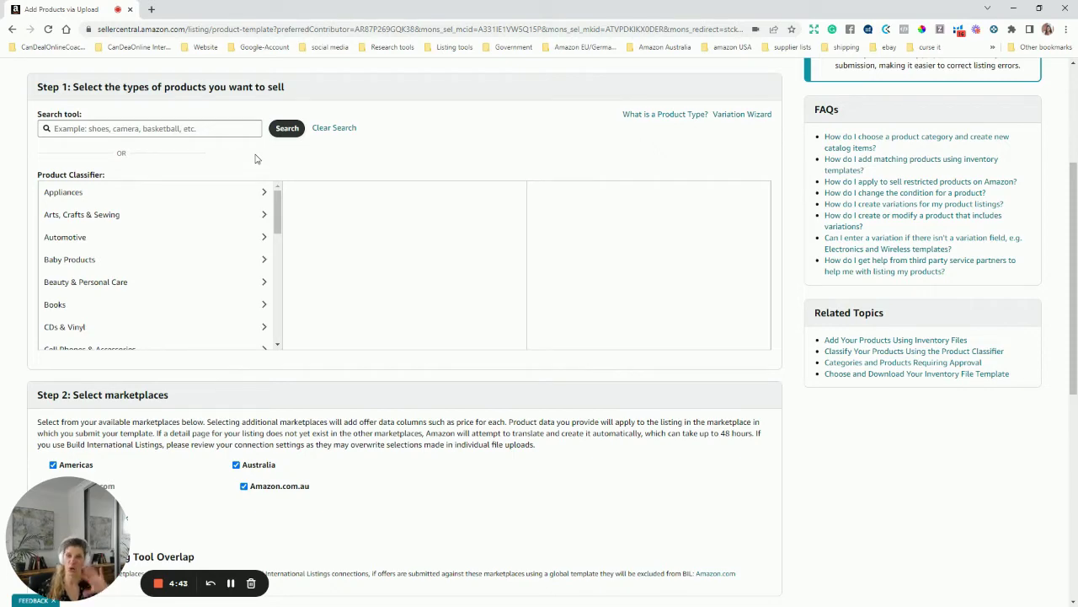
scroll(383, 161, down, 3)
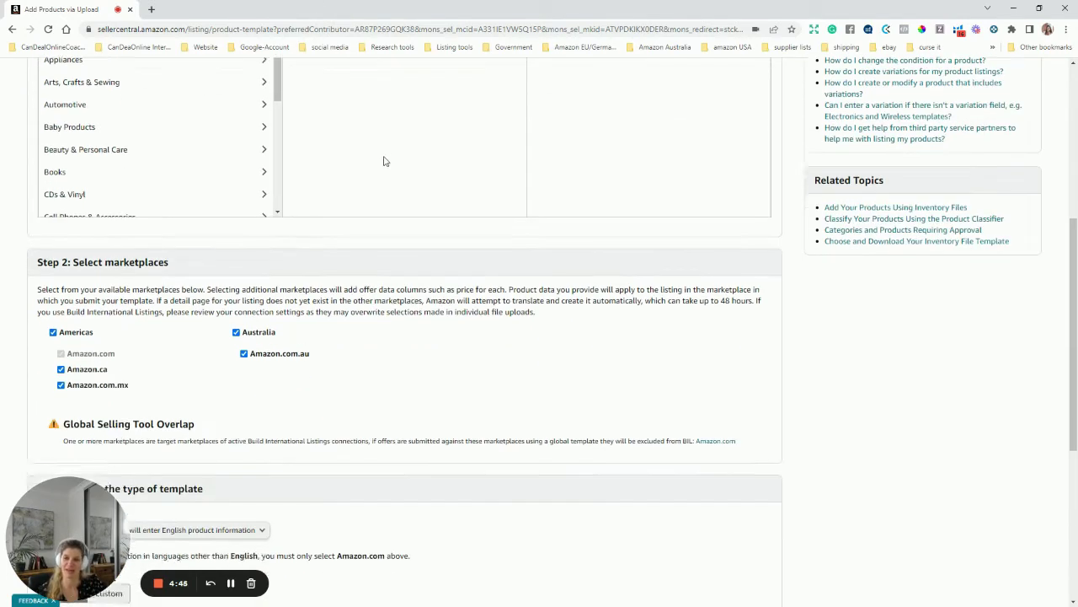
scroll(385, 167, down, 2)
scroll(411, 196, up, 7)
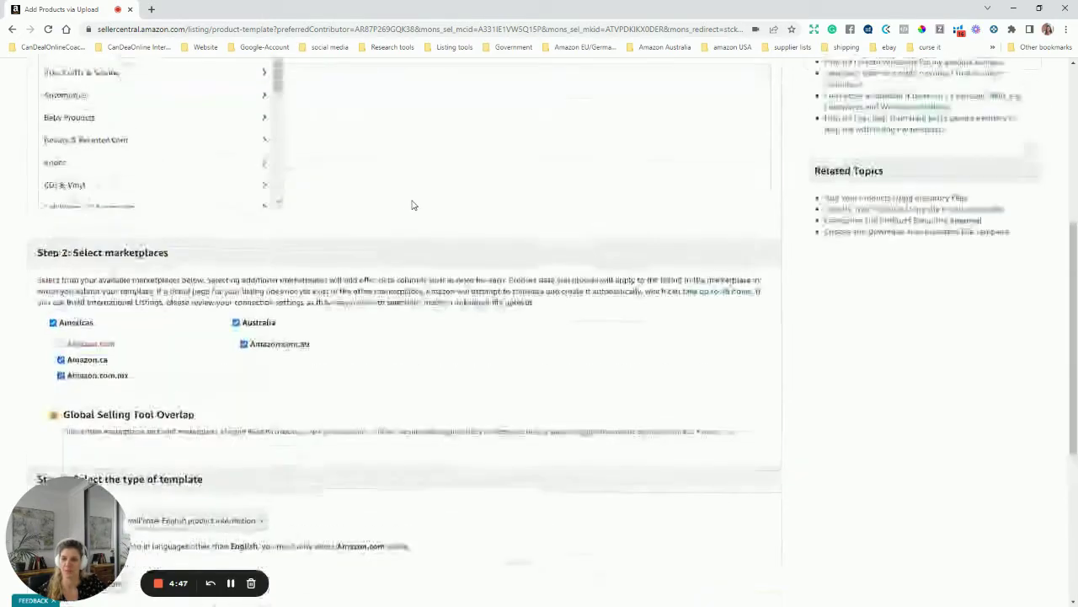
scroll(127, 202, down, 2)
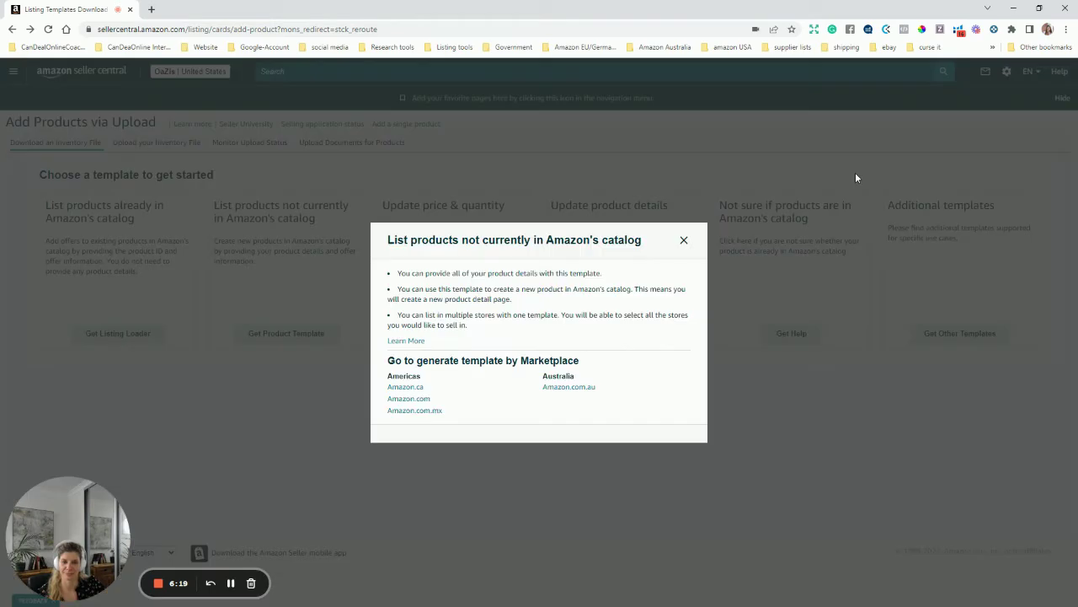
Step: Leave the new-product template dialog and download the Update price & quantity template for Amazon.ca
click(684, 240)
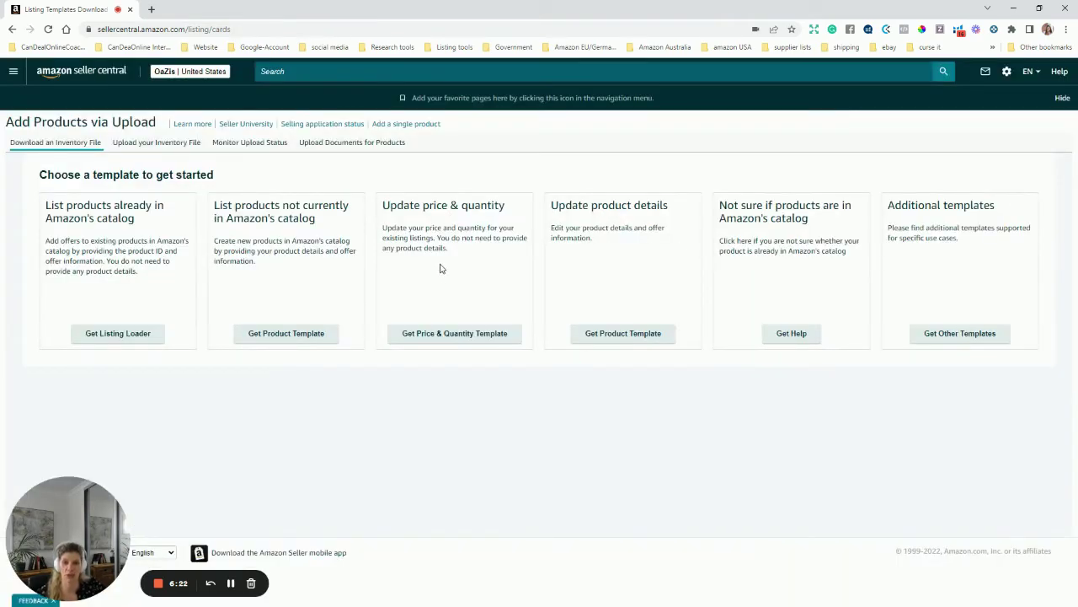
click(451, 333)
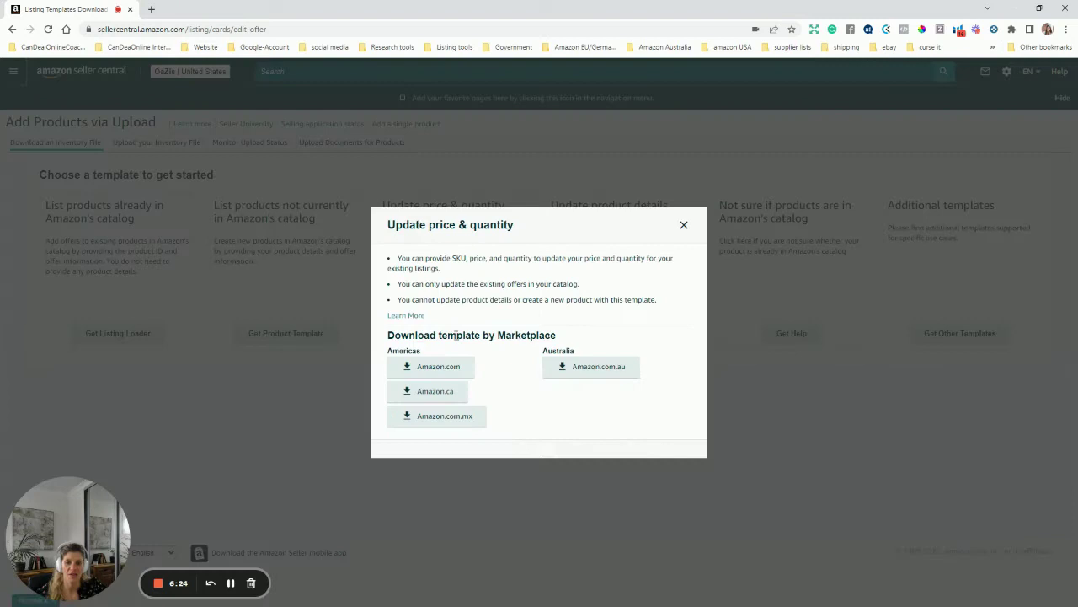
click(454, 393)
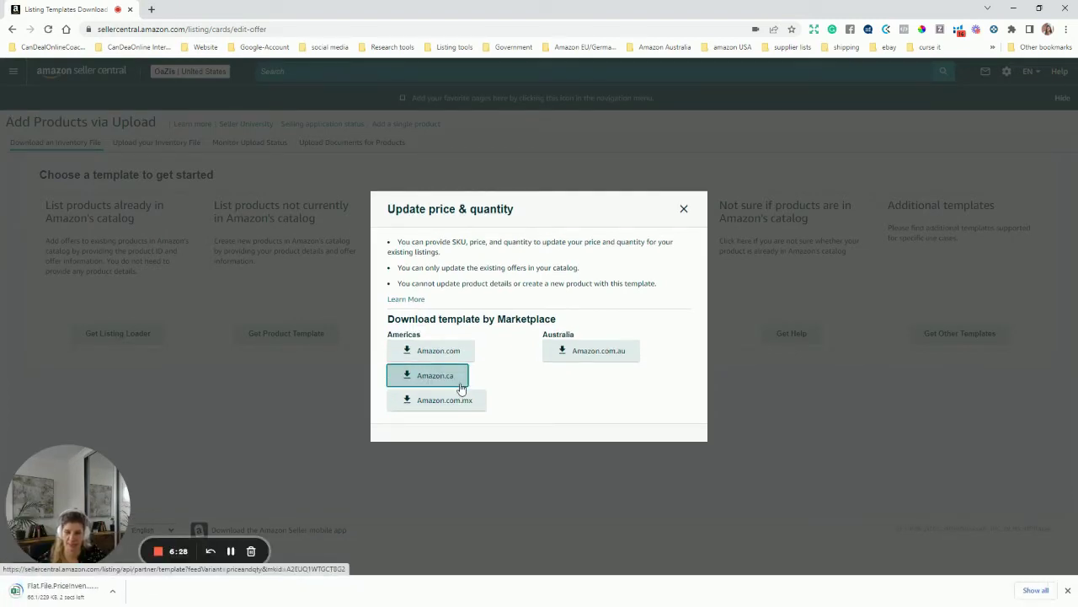
Step: Open the downloaded price and quantity workbook in Excel, enable editing, and show its Template sheet
click(80, 599)
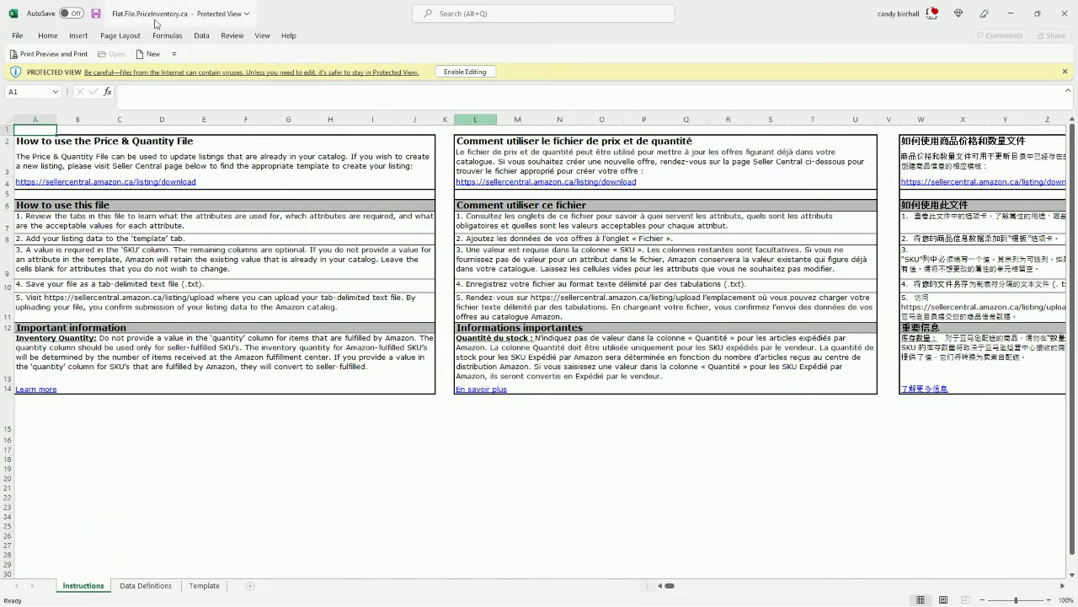
click(465, 72)
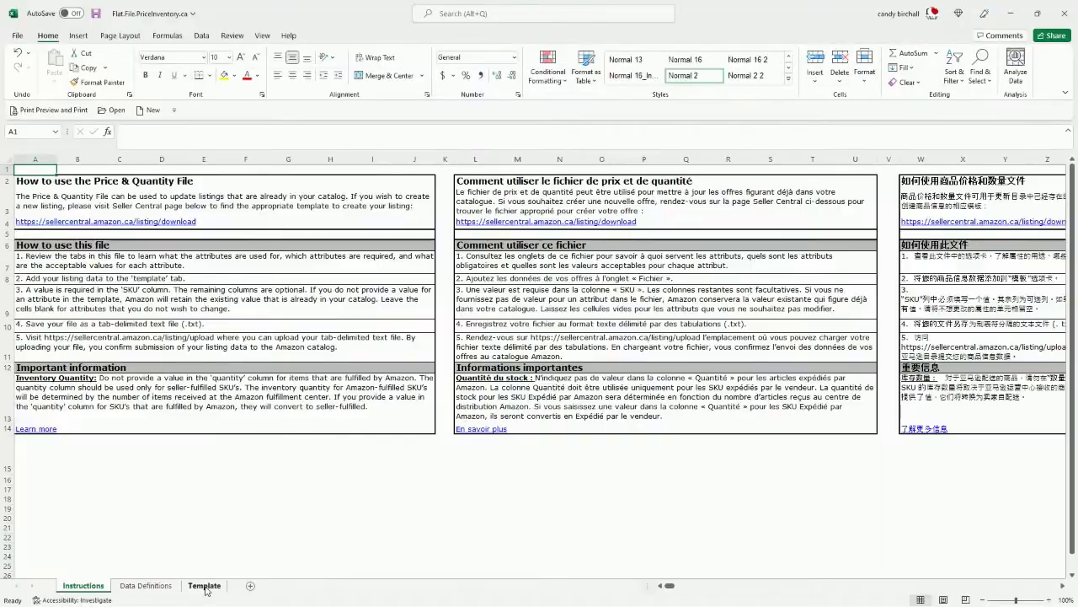
click(206, 587)
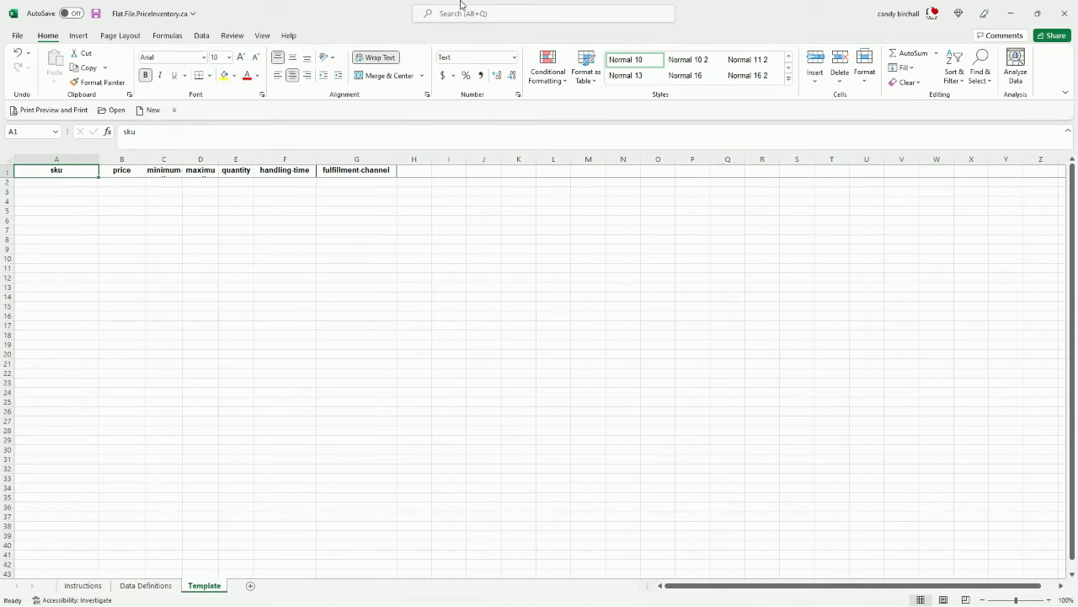
Step: Put the Excel workbooks away, return to Seller Central in the browser and close the Update price & quantity dialog
click(1010, 15)
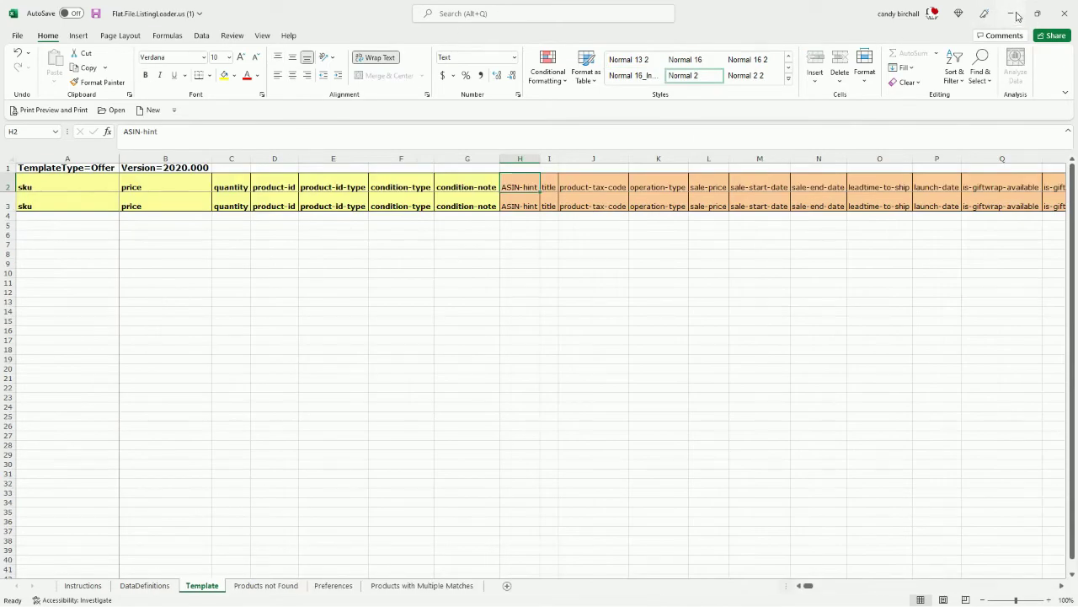
click(1016, 16)
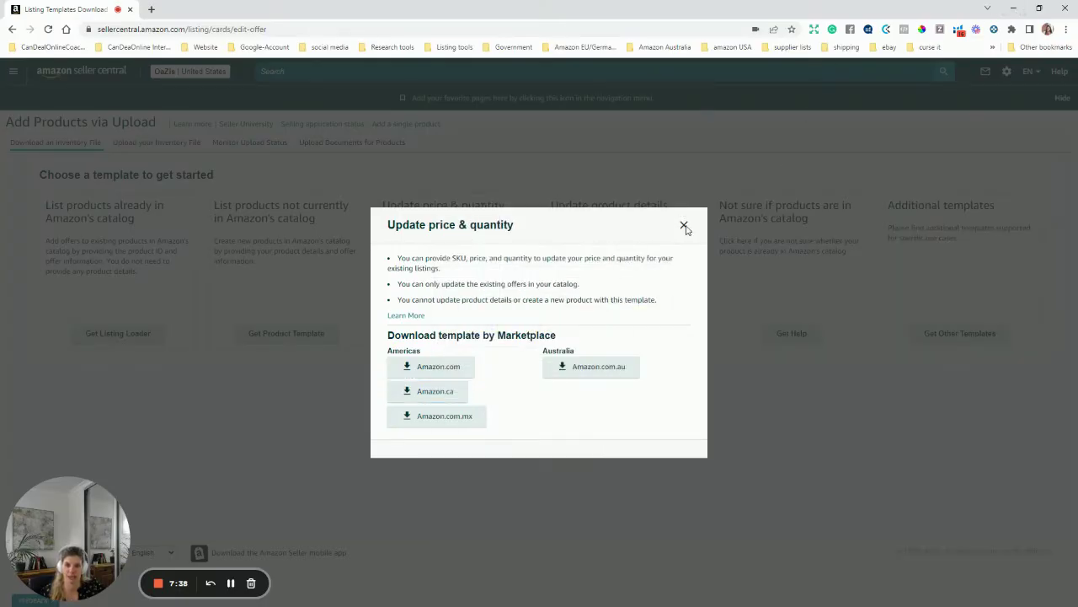
click(684, 226)
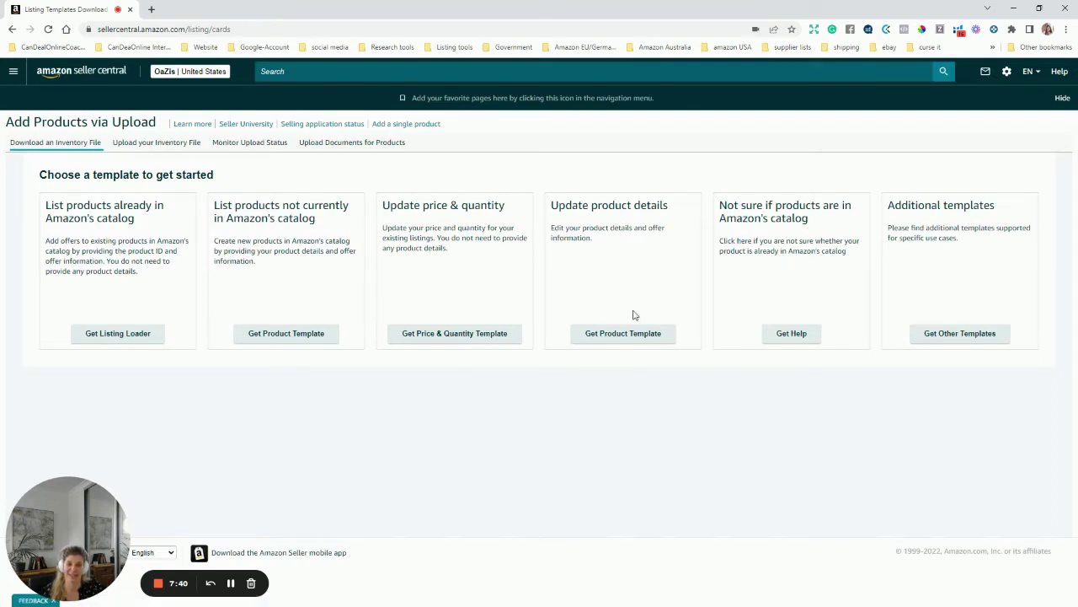
Step: From the Update product details option, follow the product template link and open the Amazon.ca template generator
click(637, 339)
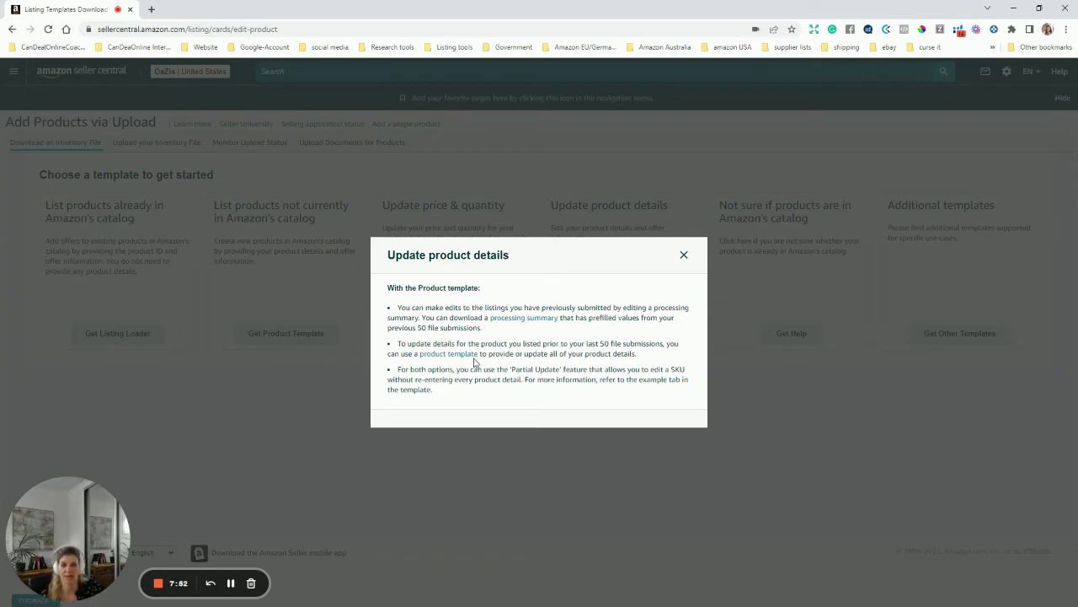
click(455, 354)
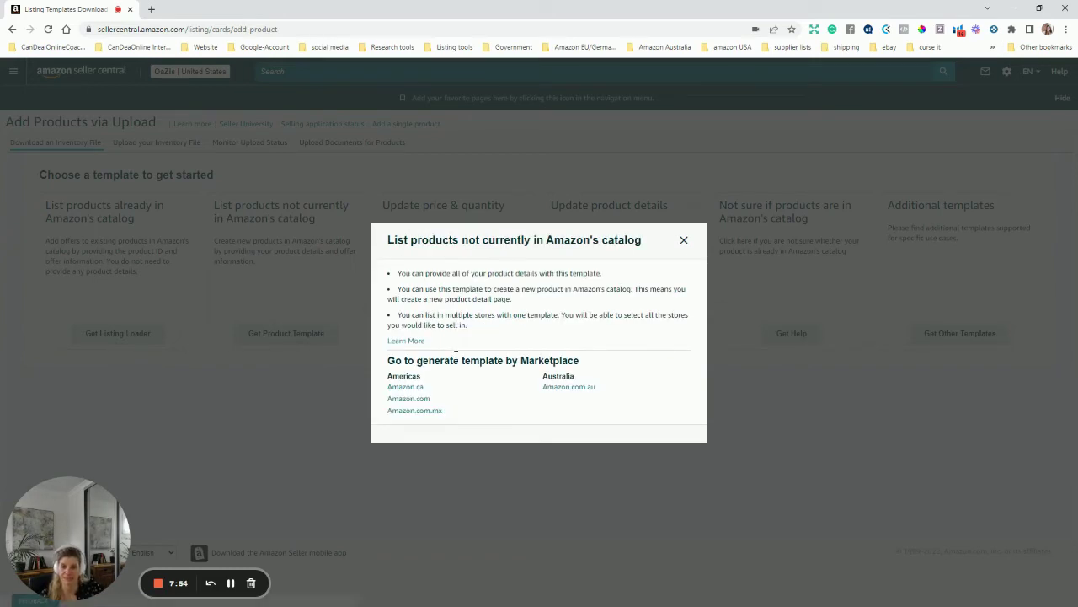
click(410, 388)
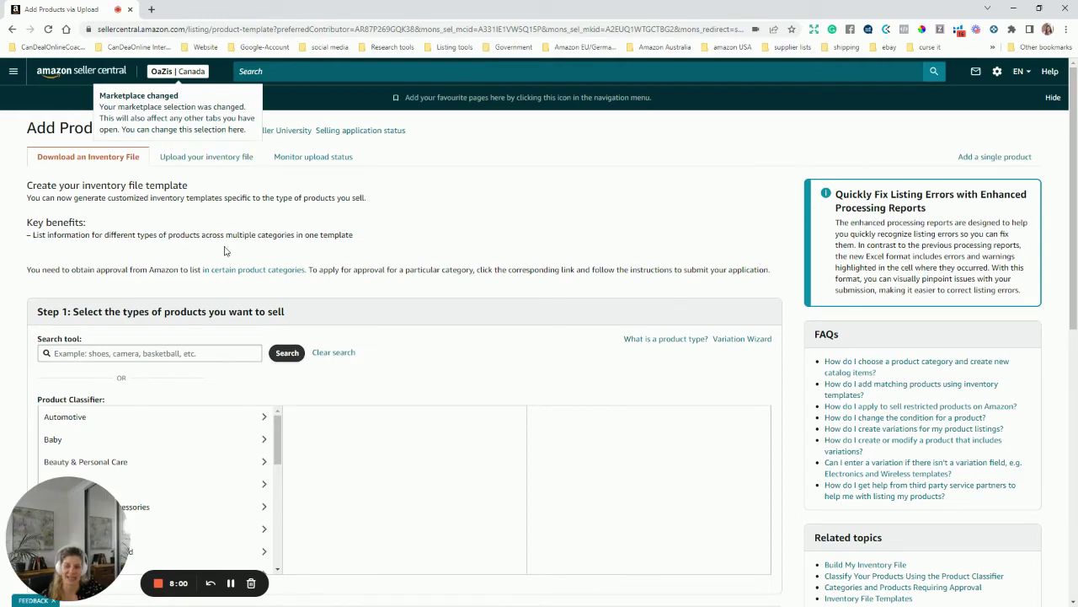
Step: Search the product types for "knife" and select KITCHEN KNIFE under Chef's Knives
scroll(375, 246, down, 2)
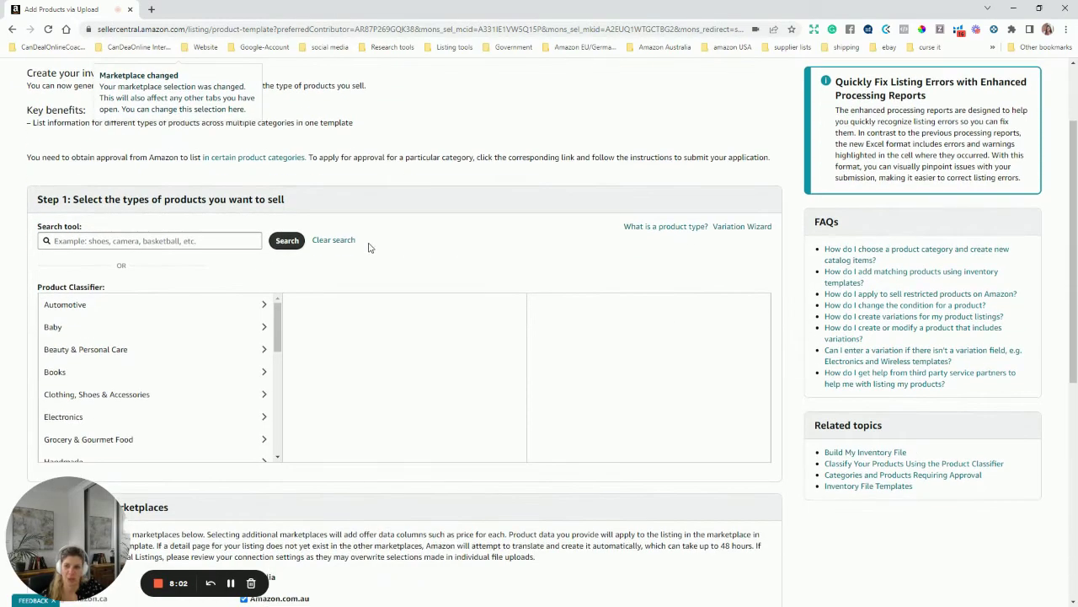
scroll(371, 246, down, 2)
scroll(134, 241, down, 2)
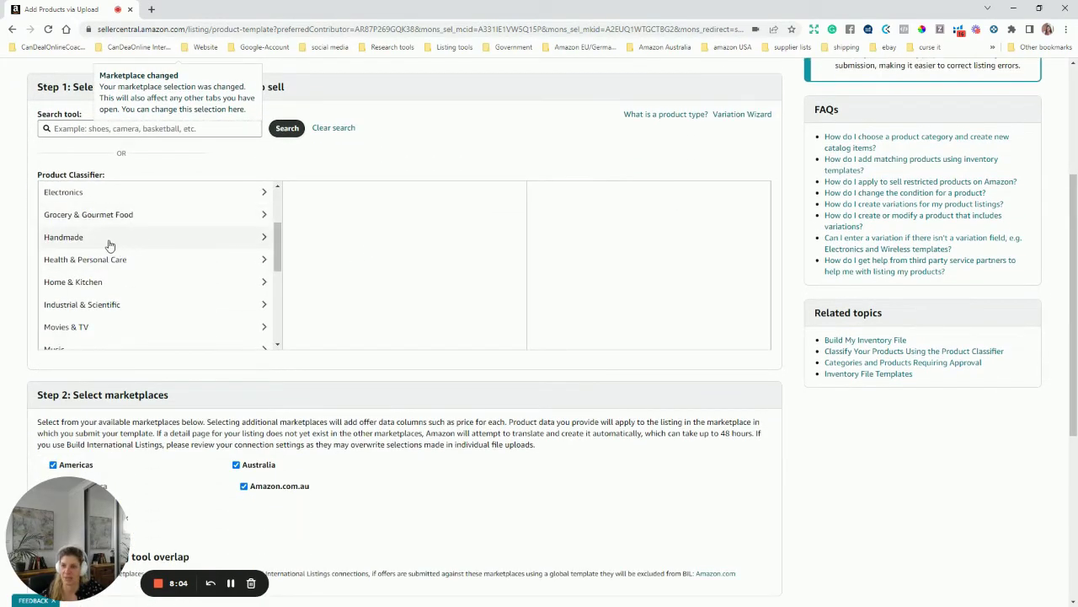
scroll(106, 245, up, 3)
click(72, 127)
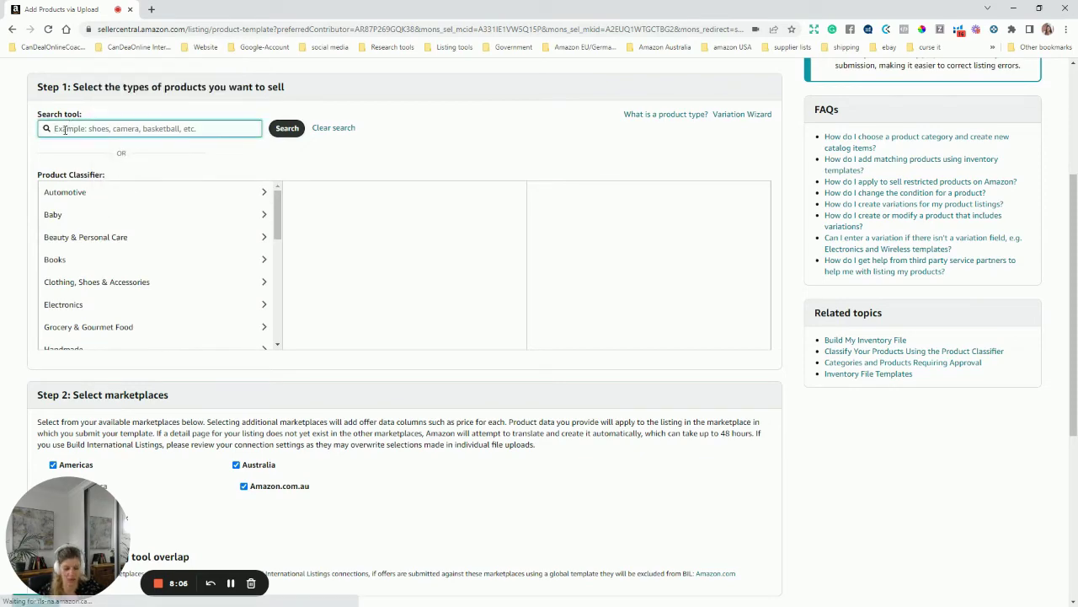
text(kindle)
key(Return)
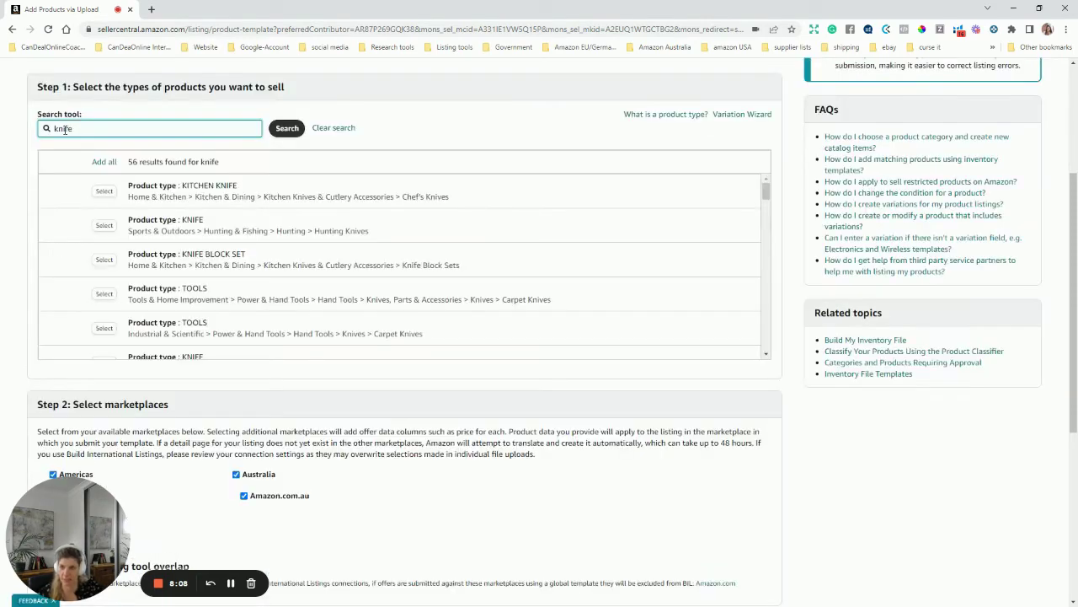
click(105, 192)
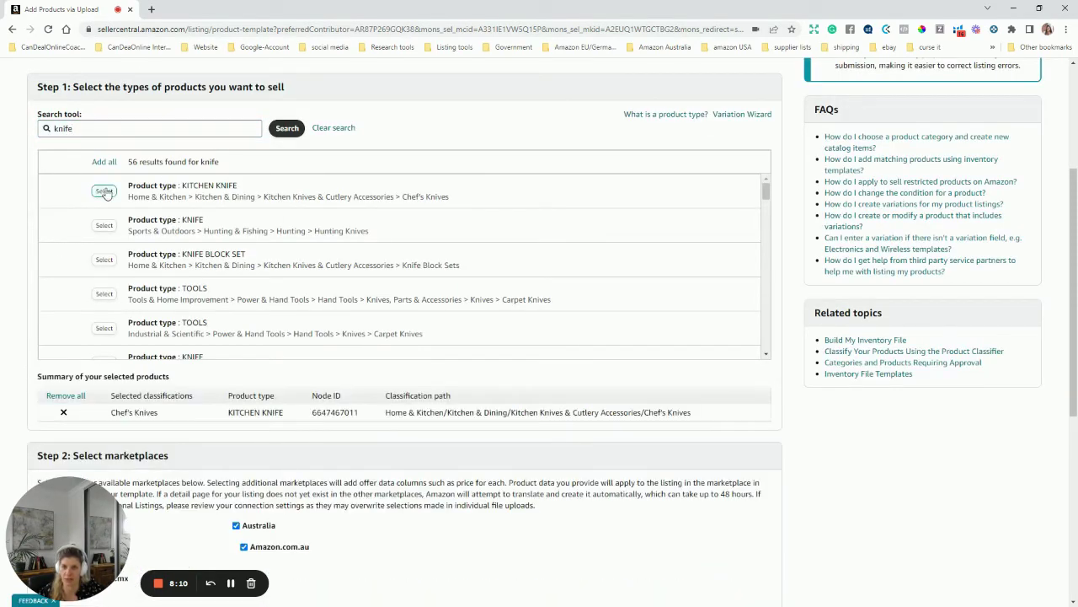
Step: Generate the Advanced template for Chef's Knives covering Amazon.ca, Amazon.com, Amazon.com.mx and Amazon.com.au
scroll(573, 329, down, 2)
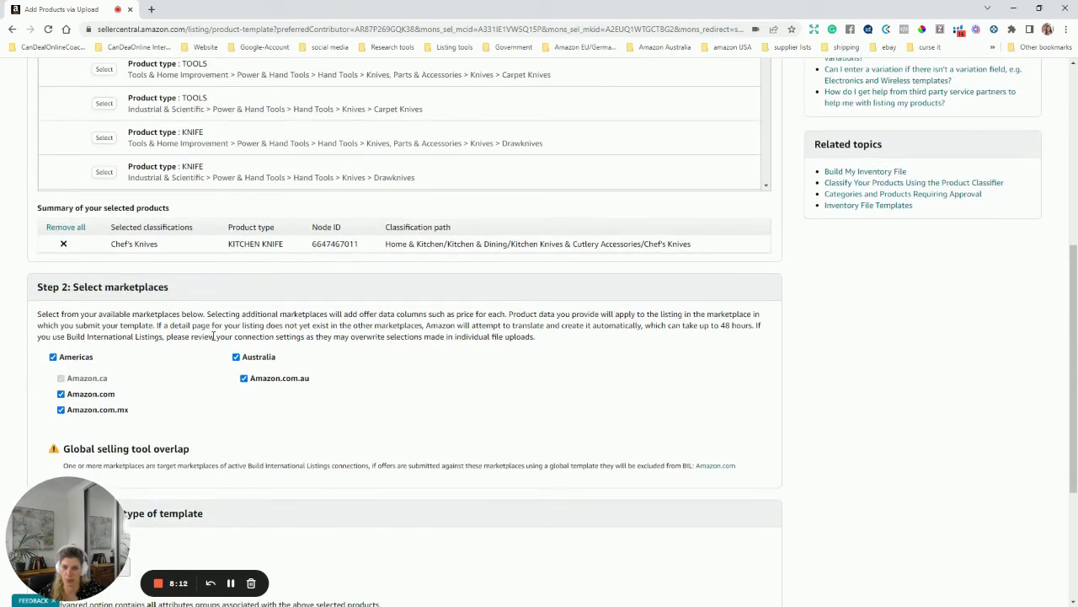
scroll(614, 293, down, 2)
click(746, 493)
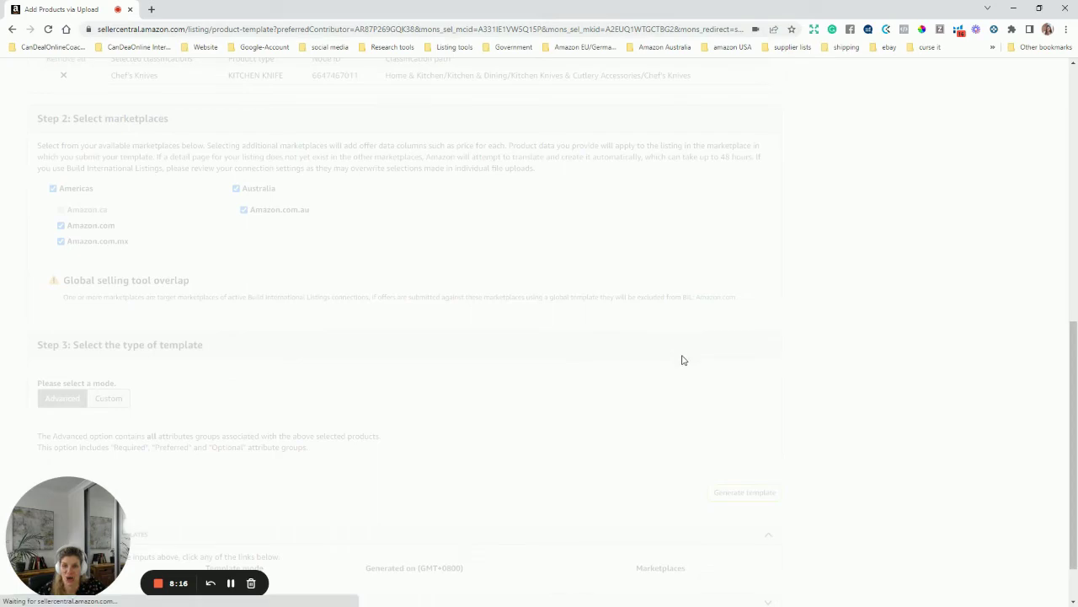
scroll(442, 488, down, 2)
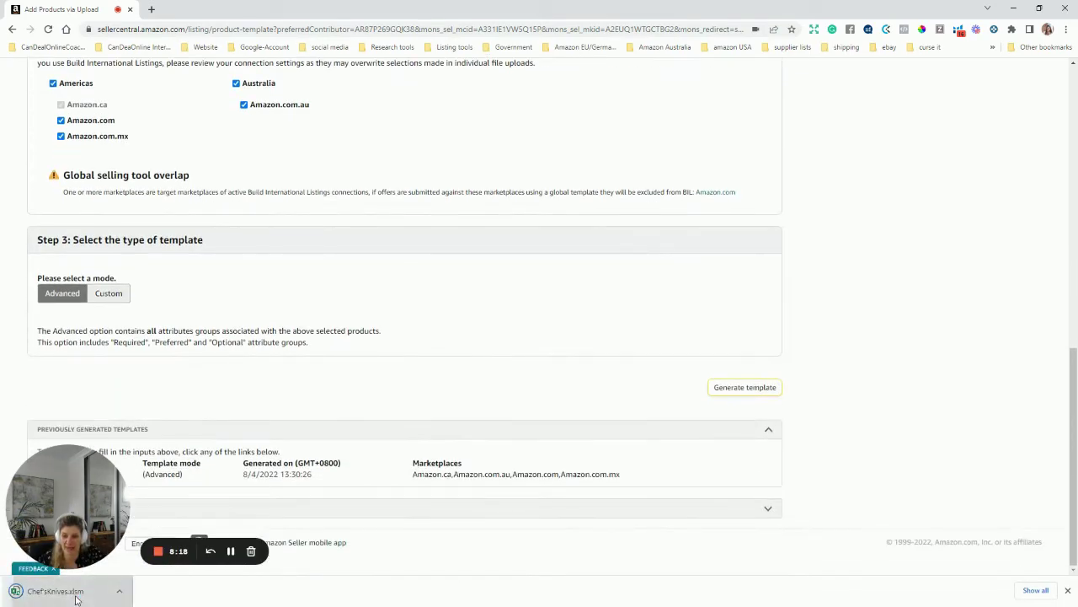
Step: Open the downloaded Chef'sKnives.xlsm in Excel, enable editing, and show its Template sheet
click(76, 597)
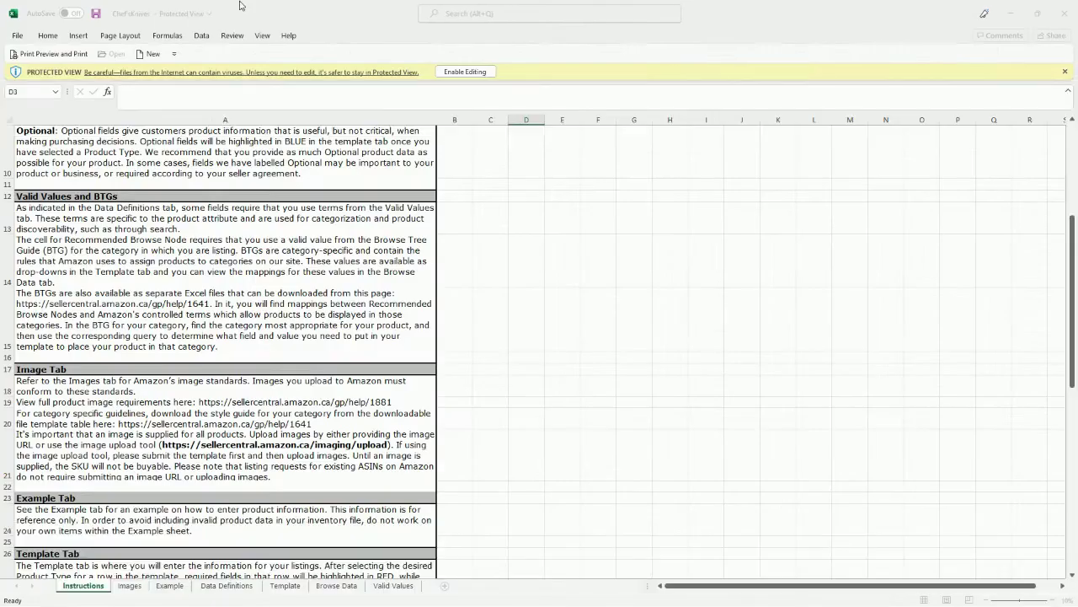
click(460, 72)
click(284, 586)
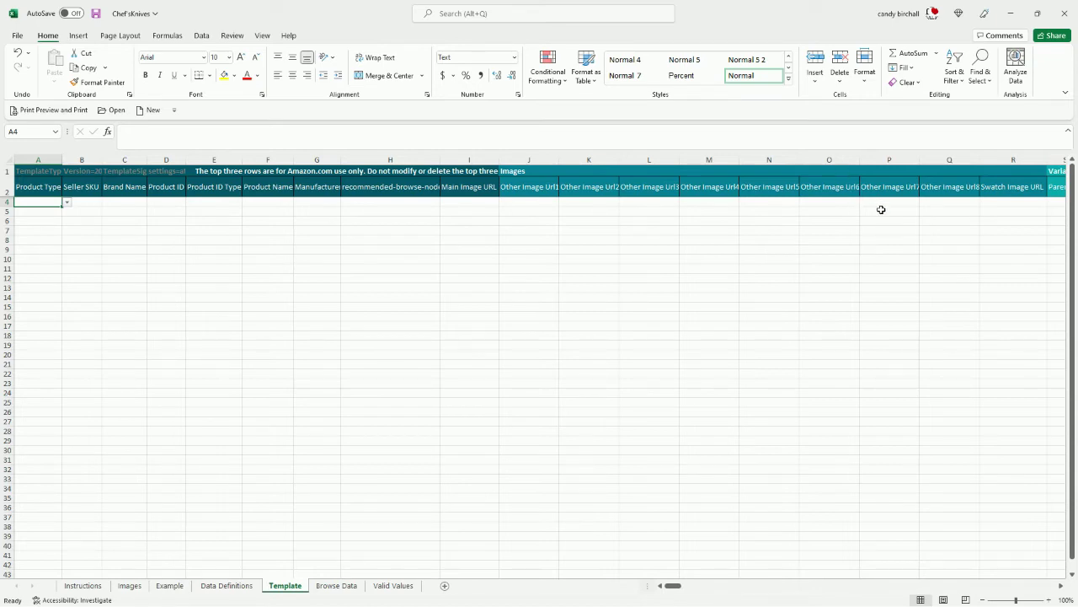
Step: Return from Excel to Seller Central and go back to the overview of inventory file templates, closing the new-product dialog
click(1012, 17)
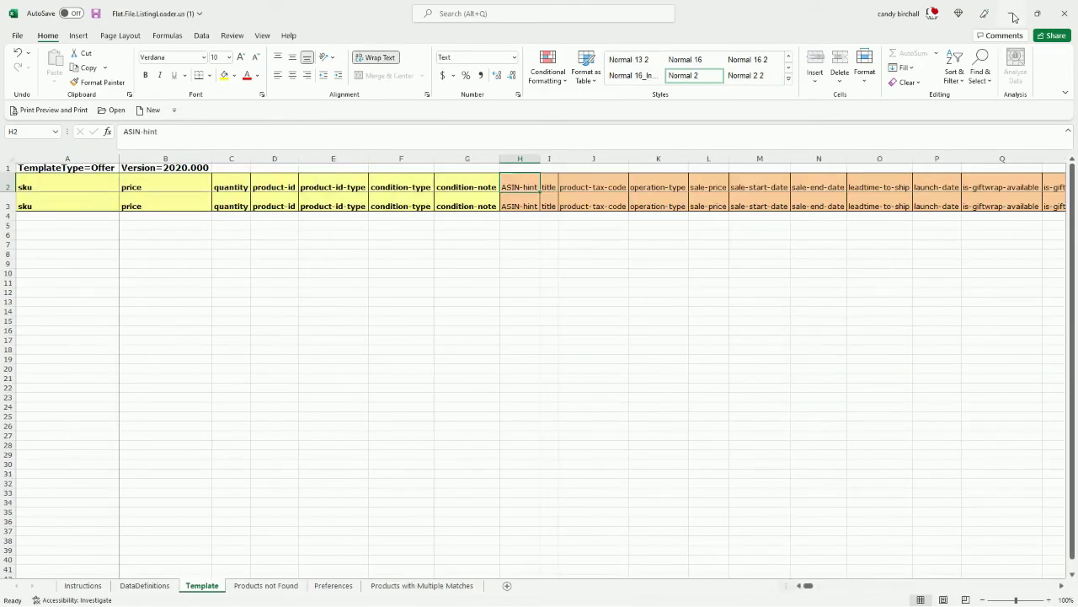
click(1014, 17)
scroll(129, 149, up, 3)
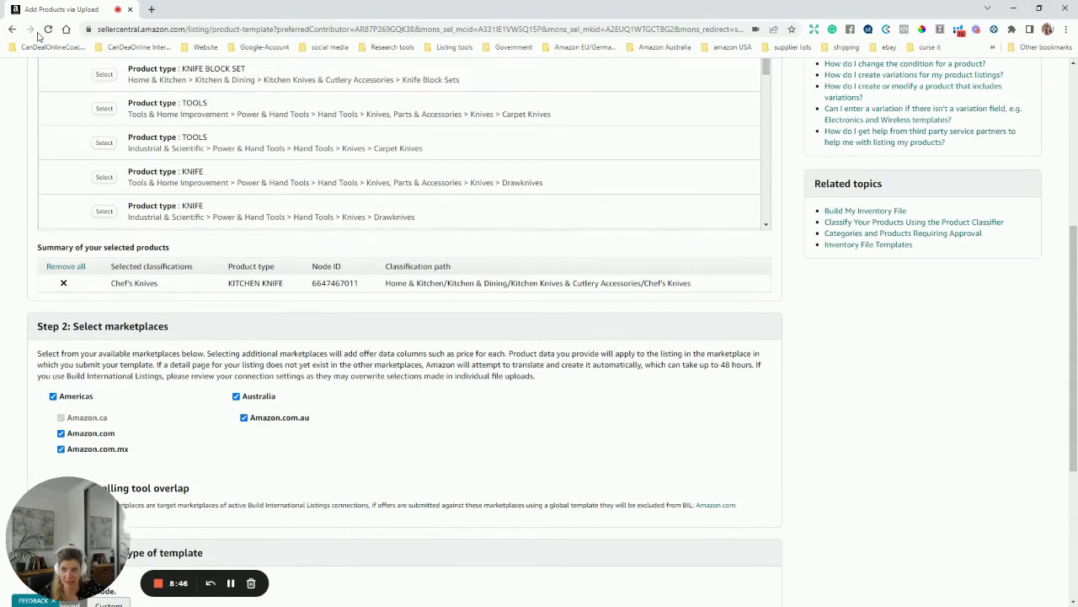
click(12, 30)
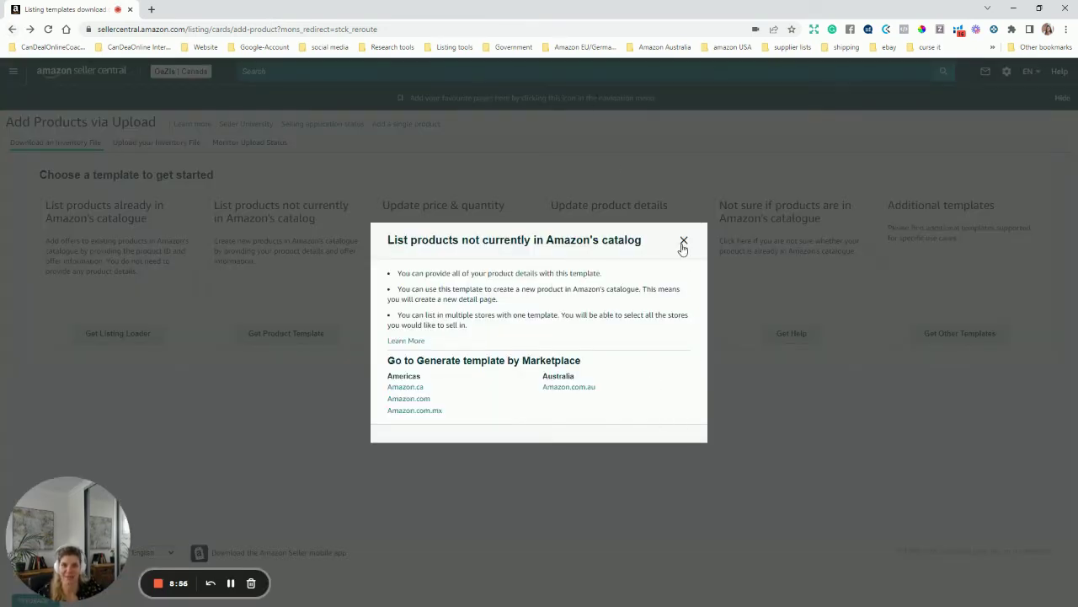
click(683, 242)
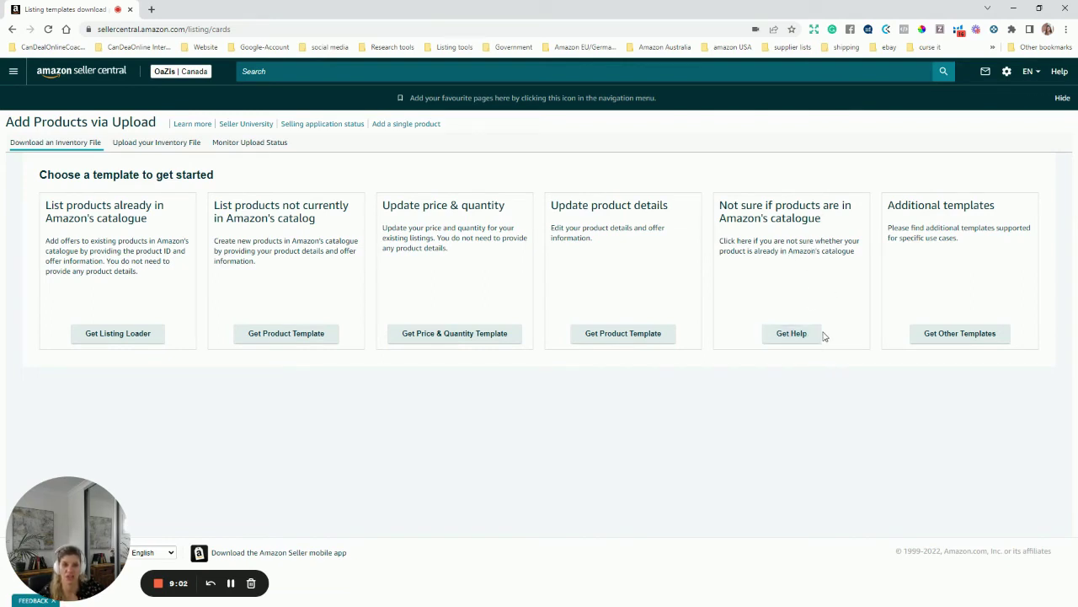
Step: View the help for when it is unclear whether products are in Amazon's catalogue, and close it
right_click(781, 344)
click(781, 339)
click(781, 339)
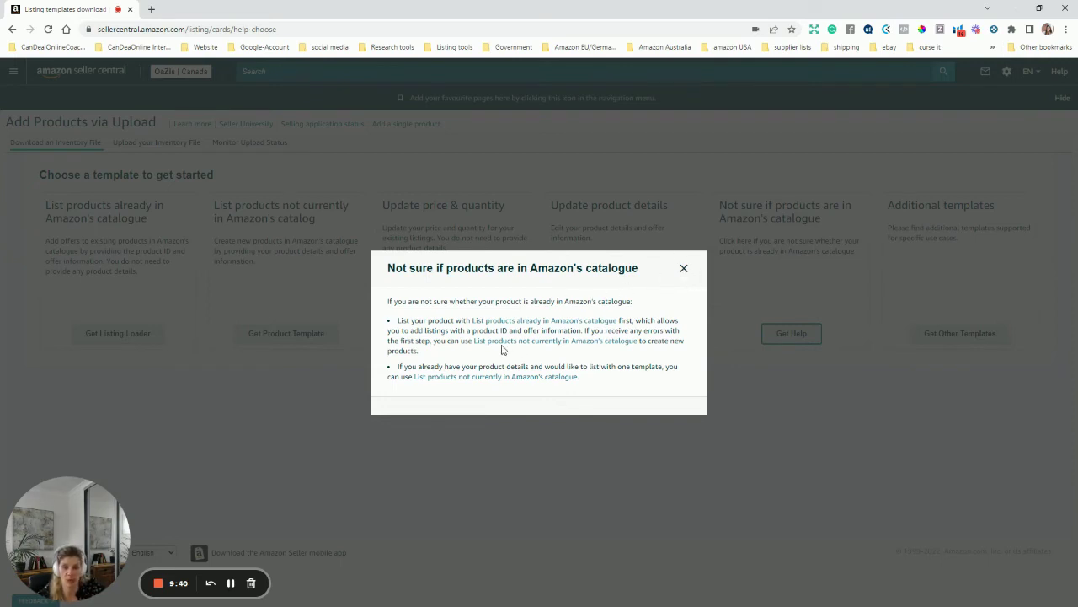
click(685, 271)
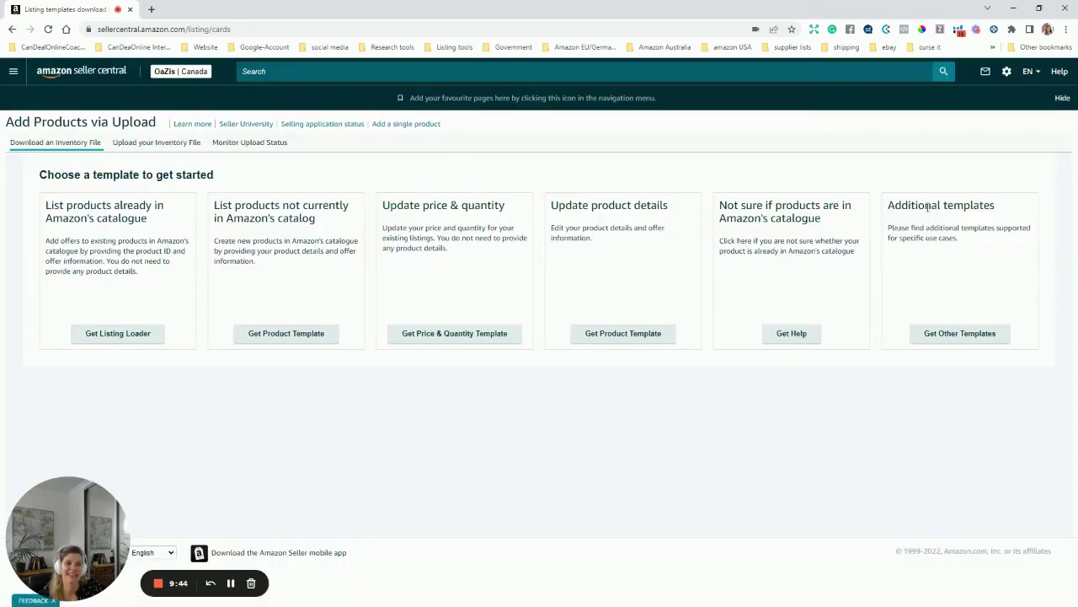
Step: From Additional templates, review the category-specific inventory files help page and its table of file types, and return to the template overview
click(970, 335)
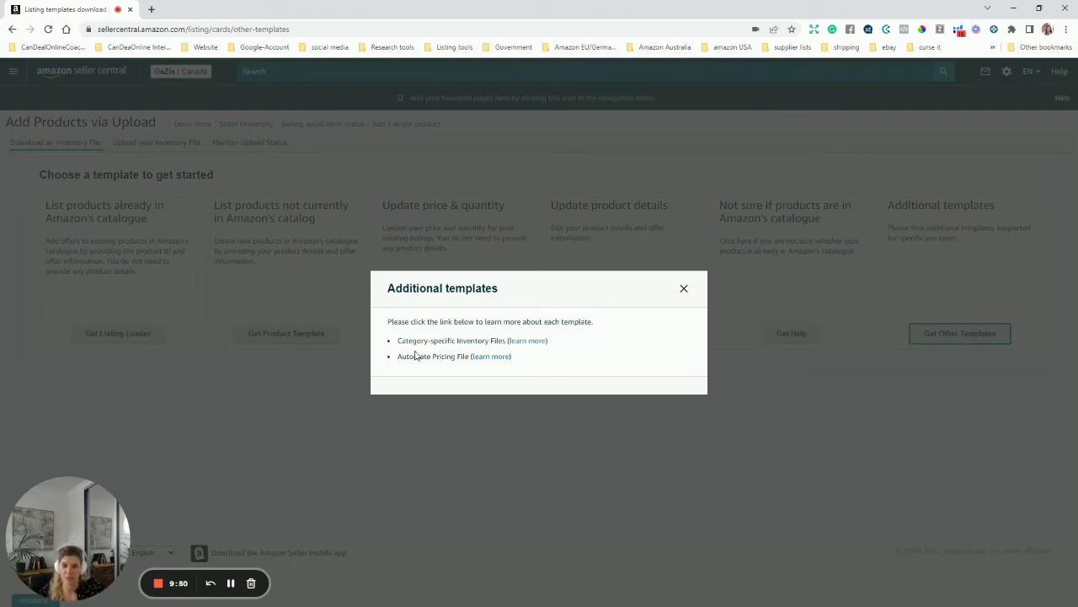
click(531, 344)
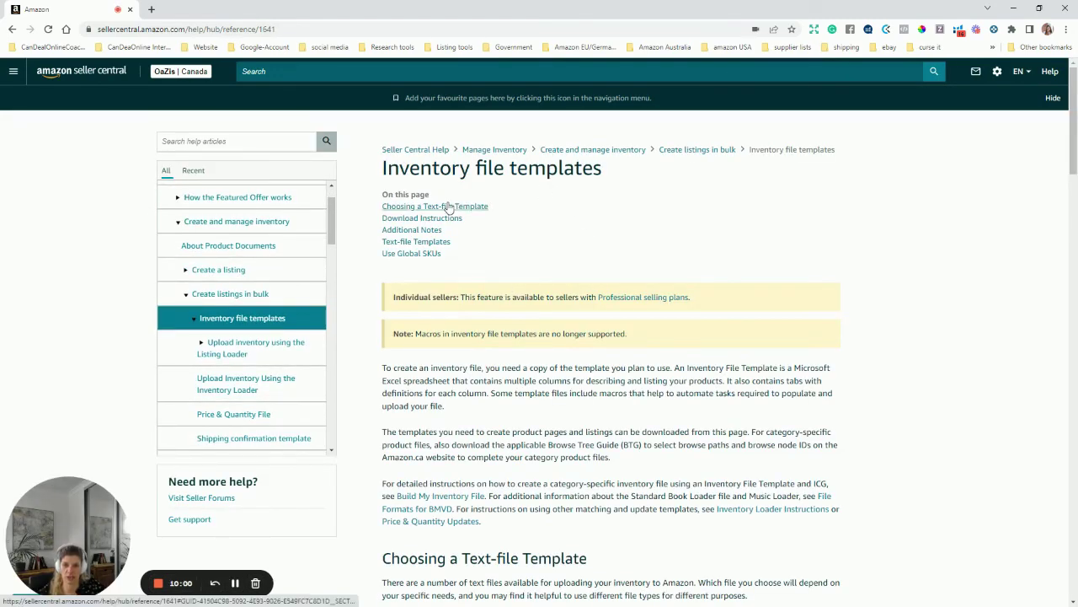
scroll(430, 221, down, 1)
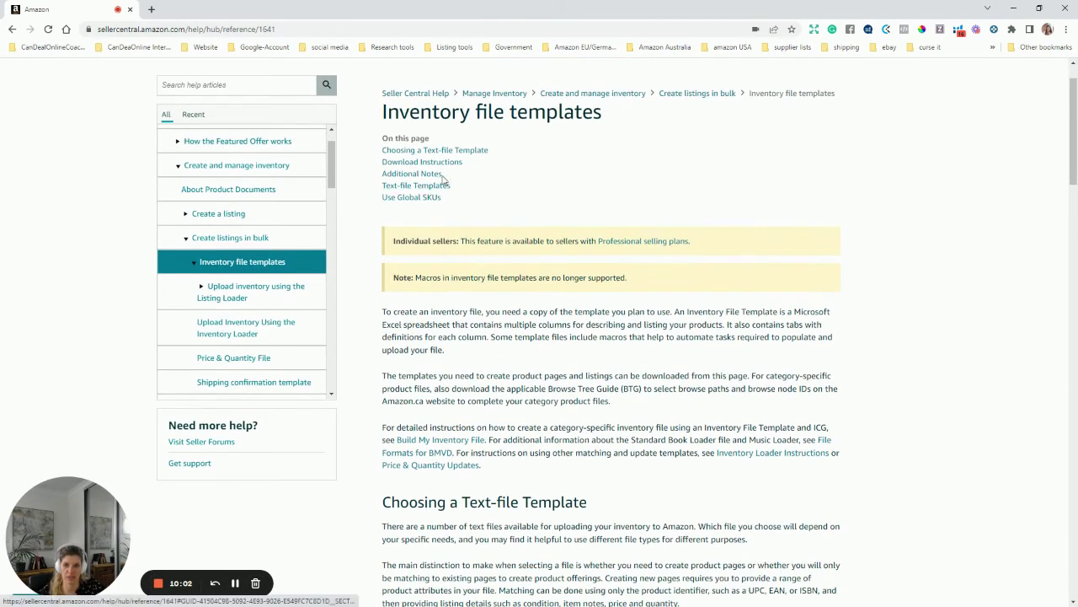
scroll(499, 240, down, 4)
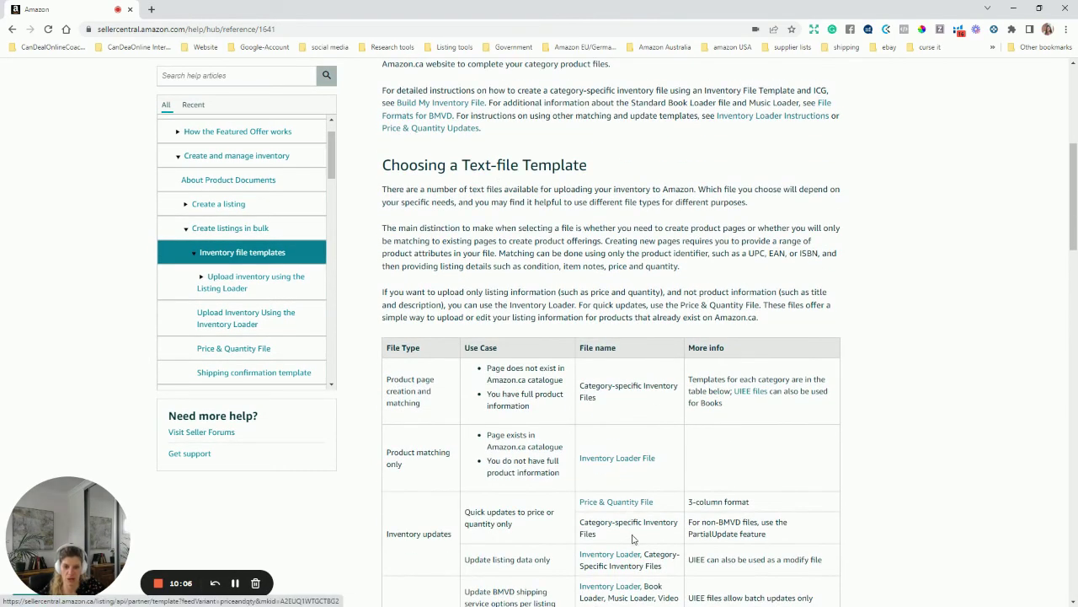
scroll(668, 457, down, 2)
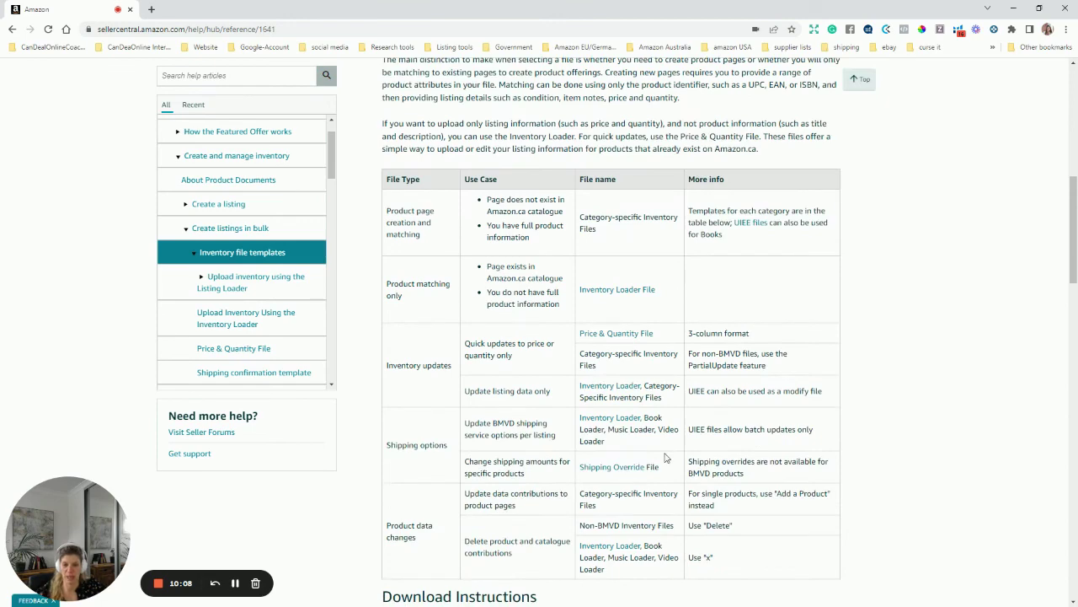
scroll(665, 457, down, 2)
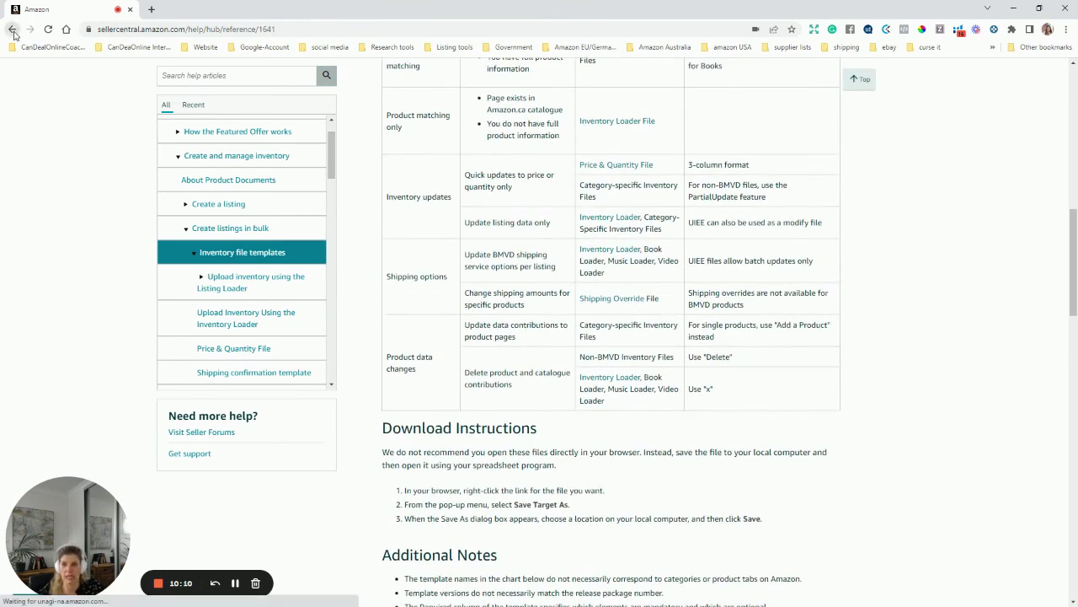
click(13, 32)
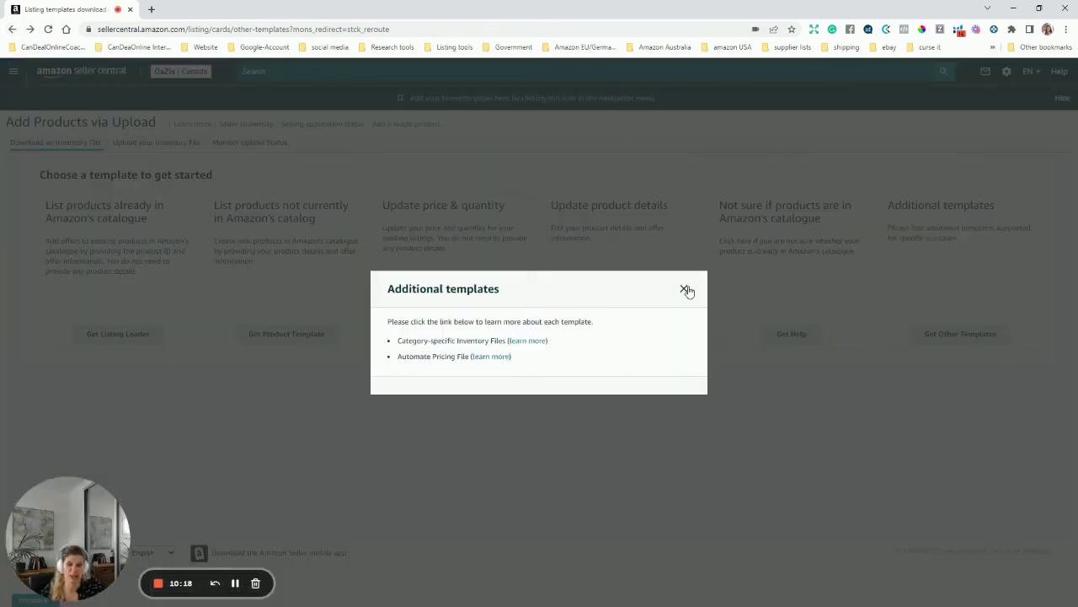
click(685, 289)
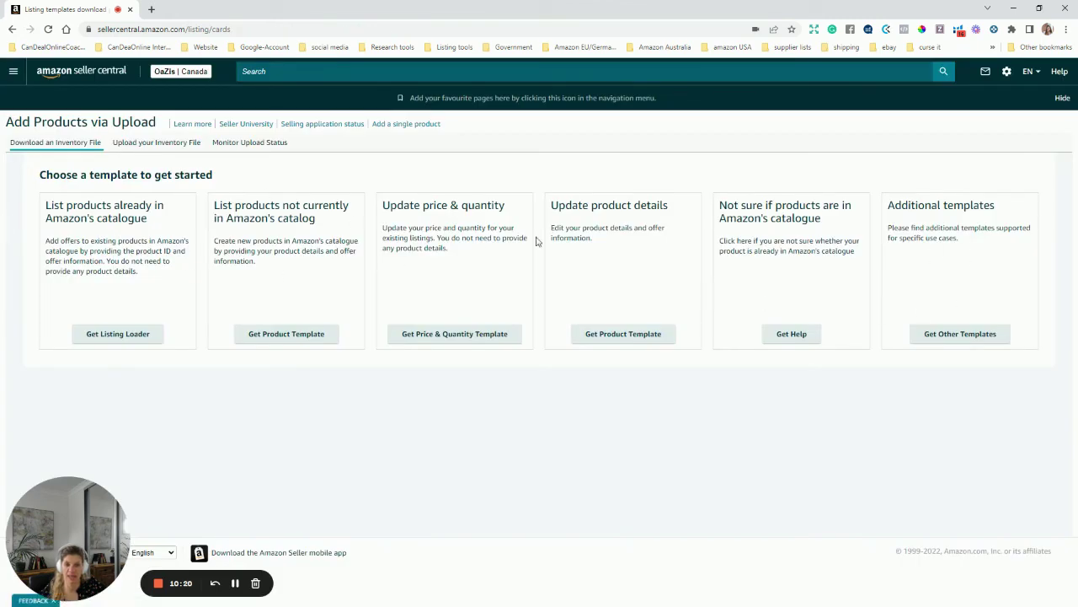